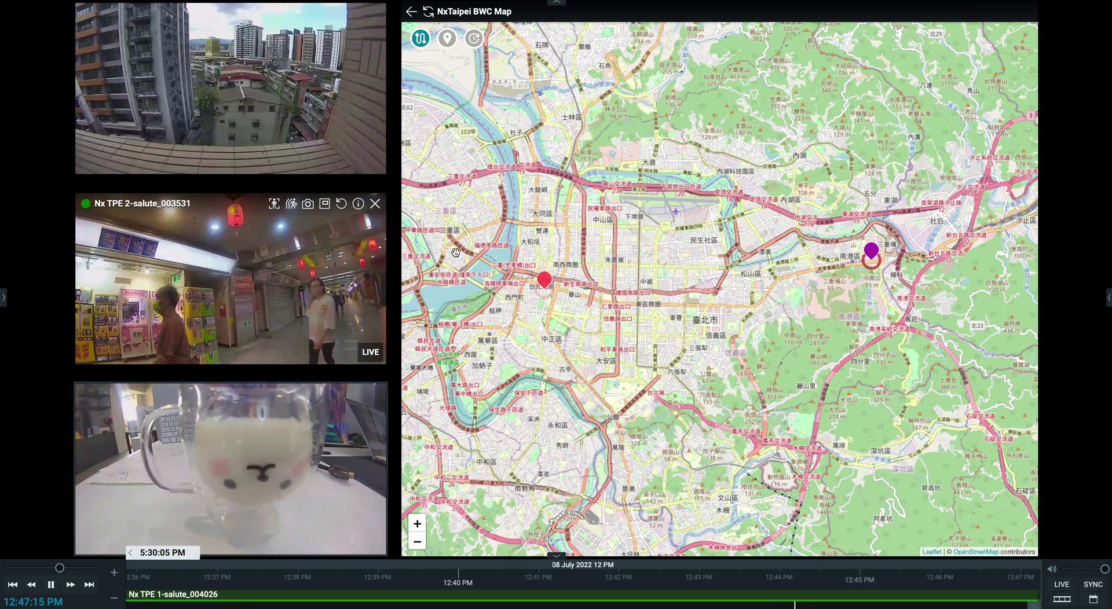
Zoom the BWC map into Taipei Main Station and back out, then enlarge the top-left Jason-salute_002061 feed
scroll(542, 284, up, 3)
scroll(542, 284, up, 2)
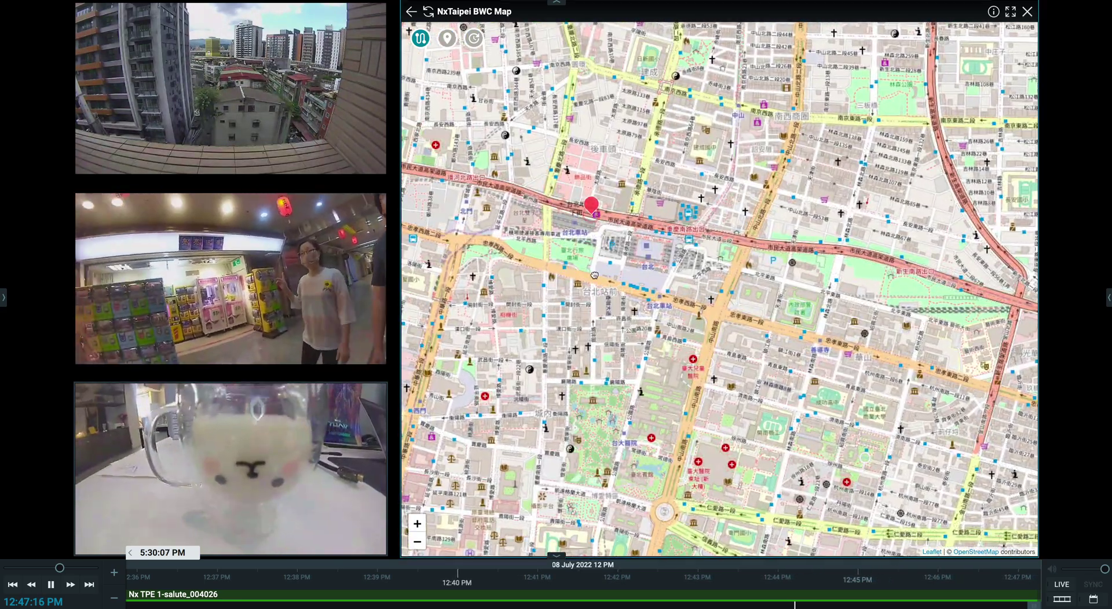
drag(594, 272, 595, 309)
scroll(597, 255, up, 2)
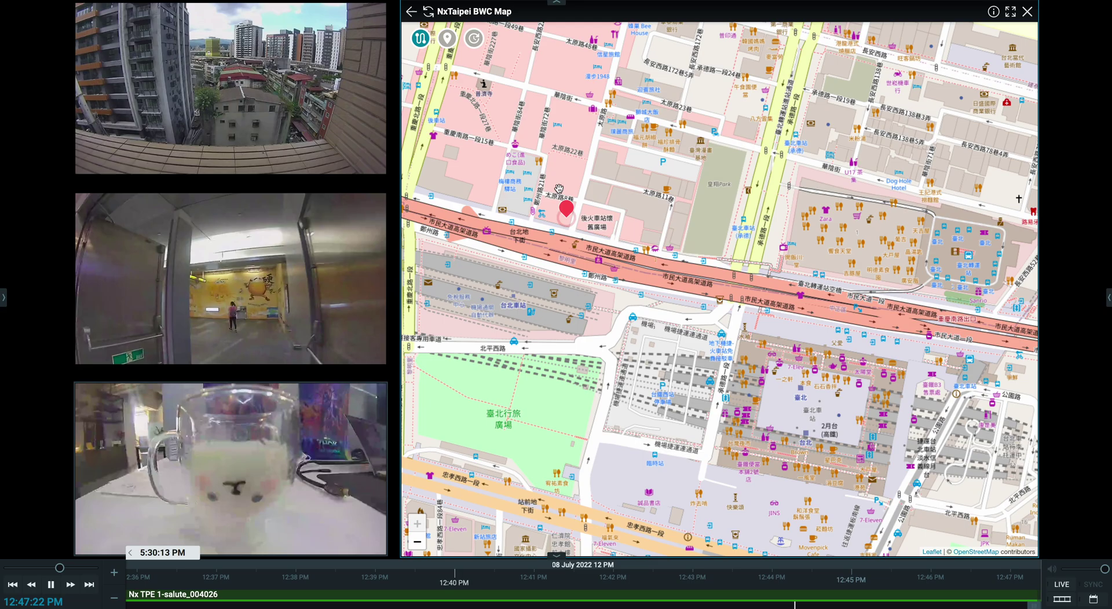
scroll(573, 261, down, 1)
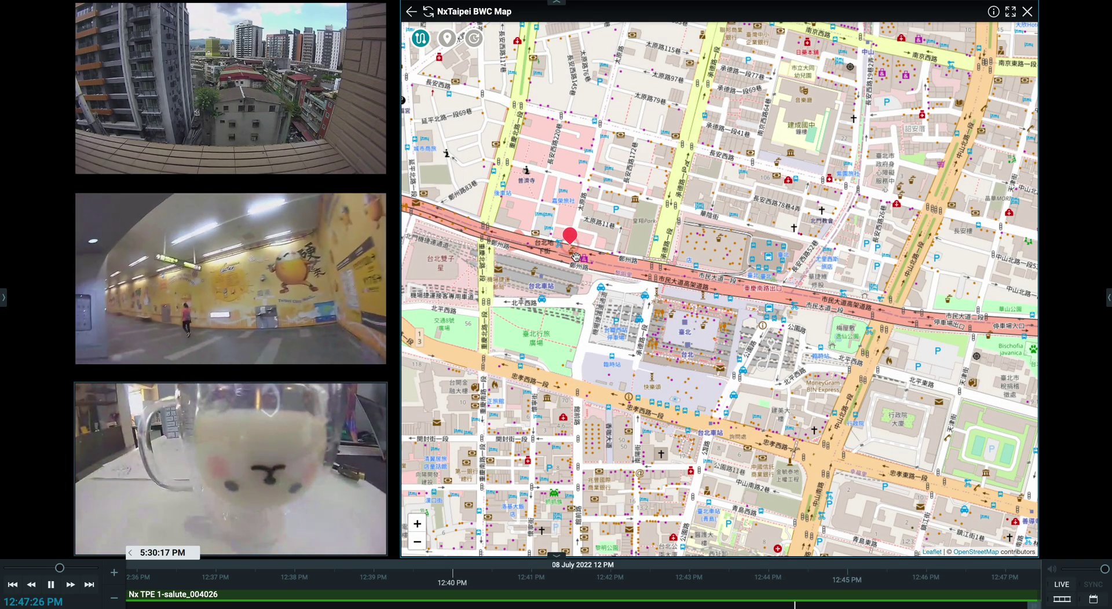
scroll(575, 256, down, 1)
click(218, 84)
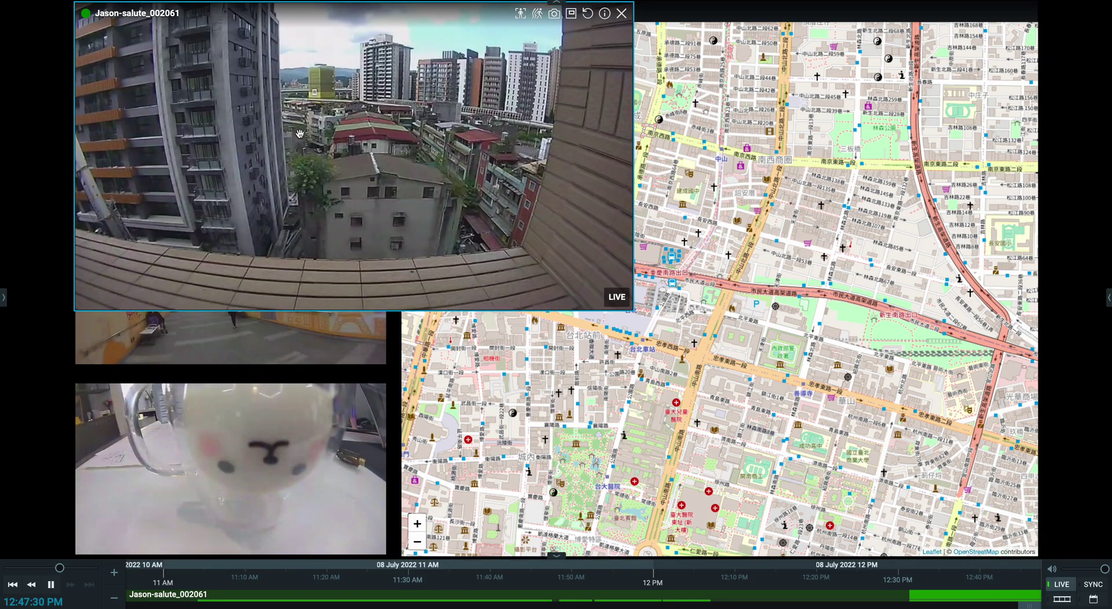
Zoom and recentre the map on the purple salute_660577 pin in Nangang
click(638, 190)
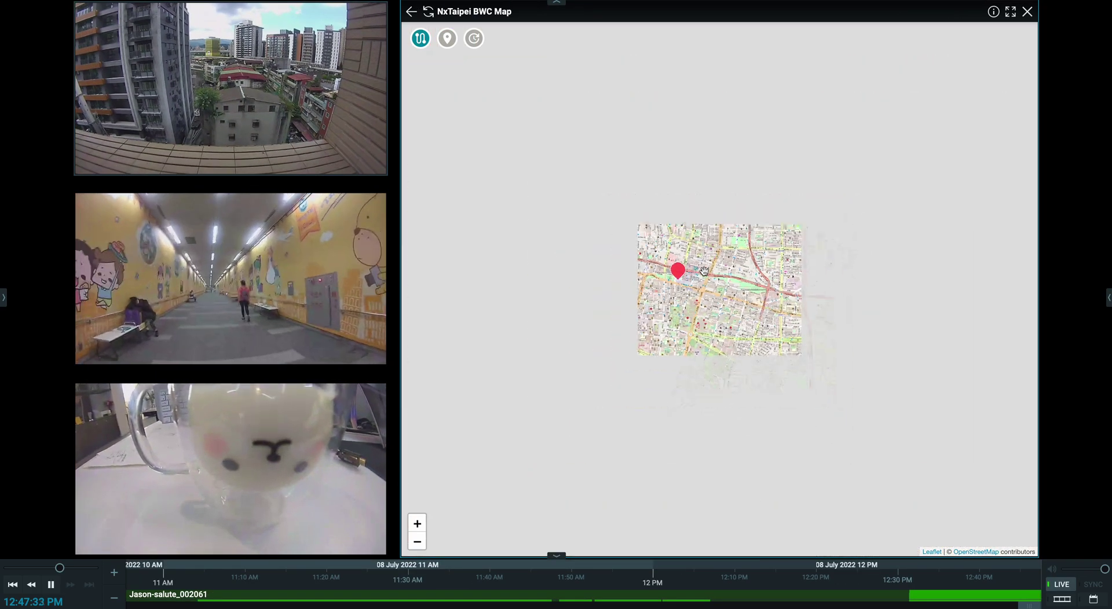
scroll(923, 196, up, 1)
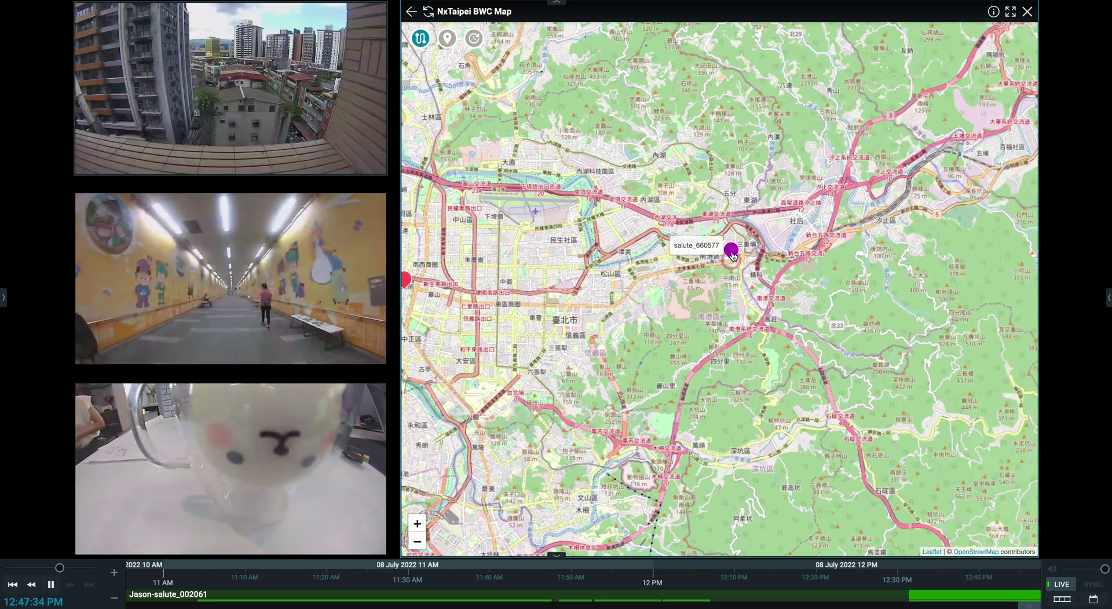
scroll(734, 255, up, 3)
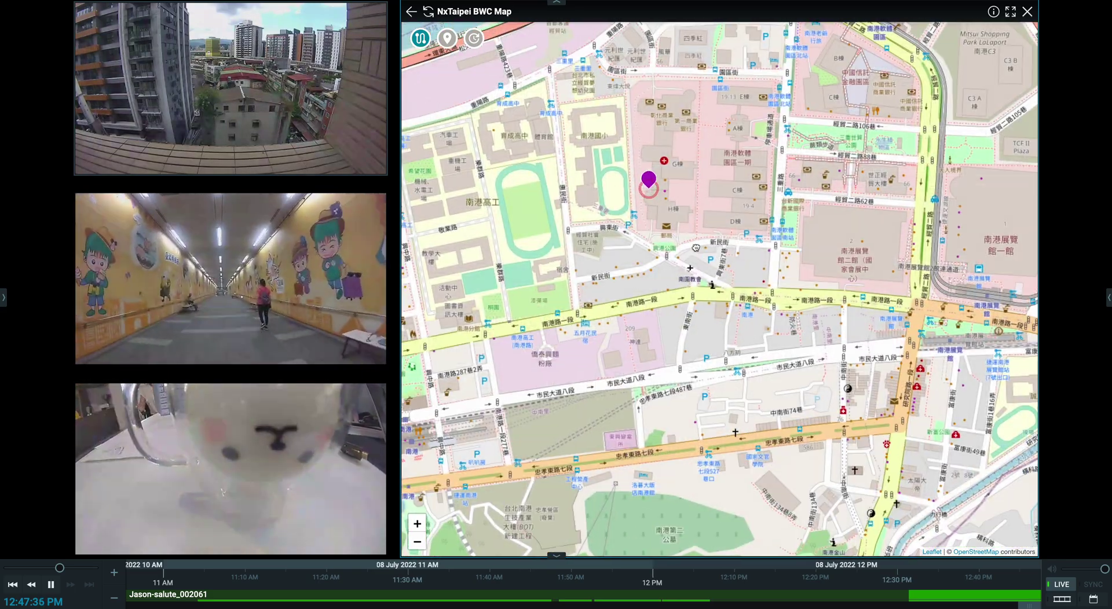
scroll(718, 248, up, 1)
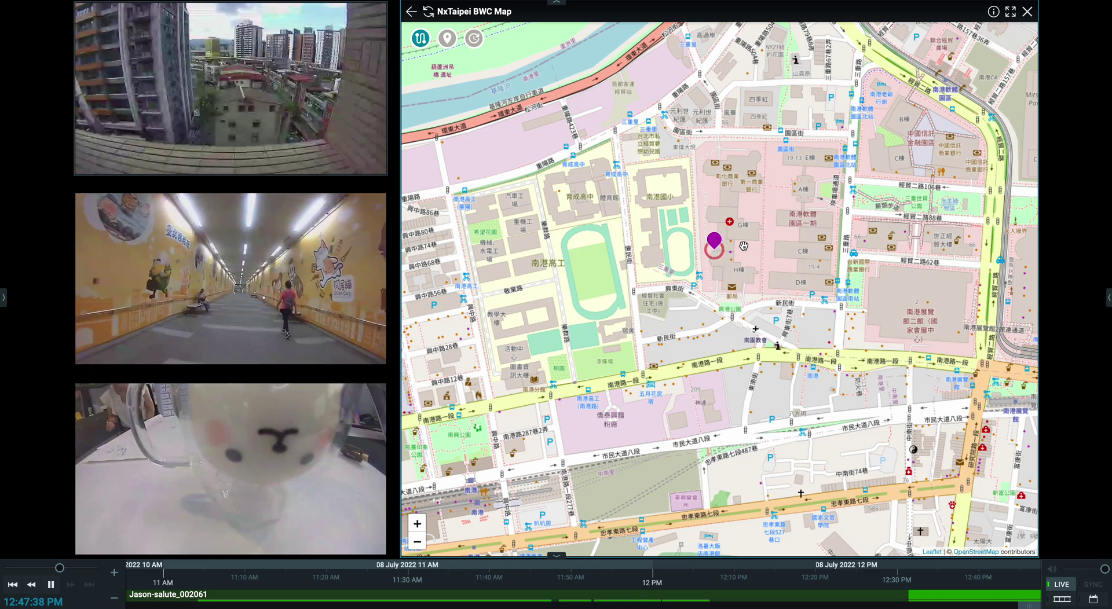
scroll(718, 247, down, 1)
scroll(718, 248, down, 1)
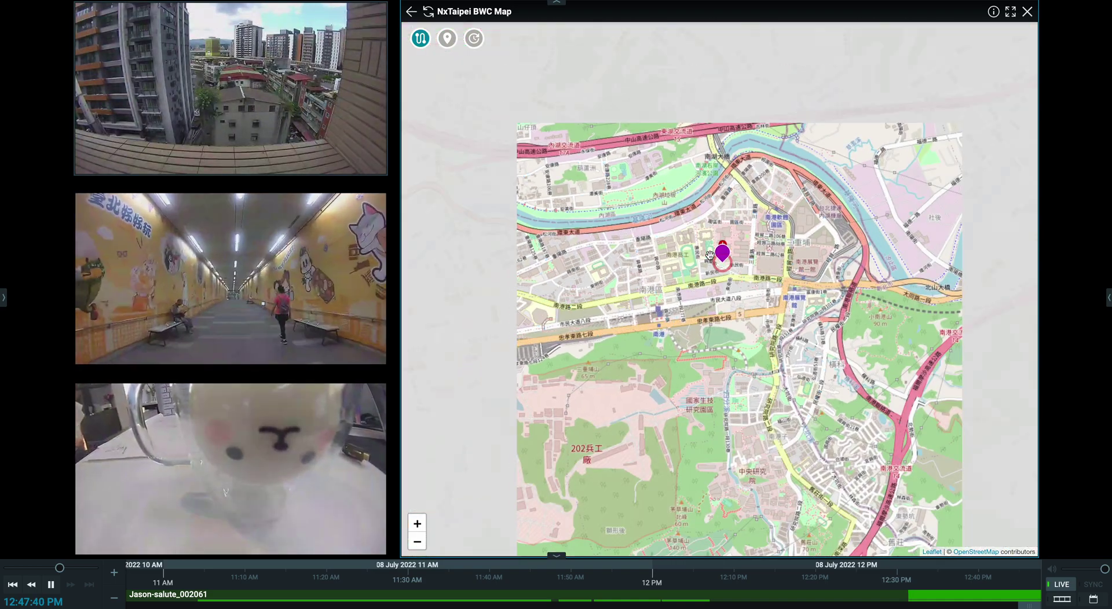
drag(646, 304, 685, 313)
Enlarge and restore the middle feed, then bring the map back to street-level Taipei Main Station
double_click(232, 278)
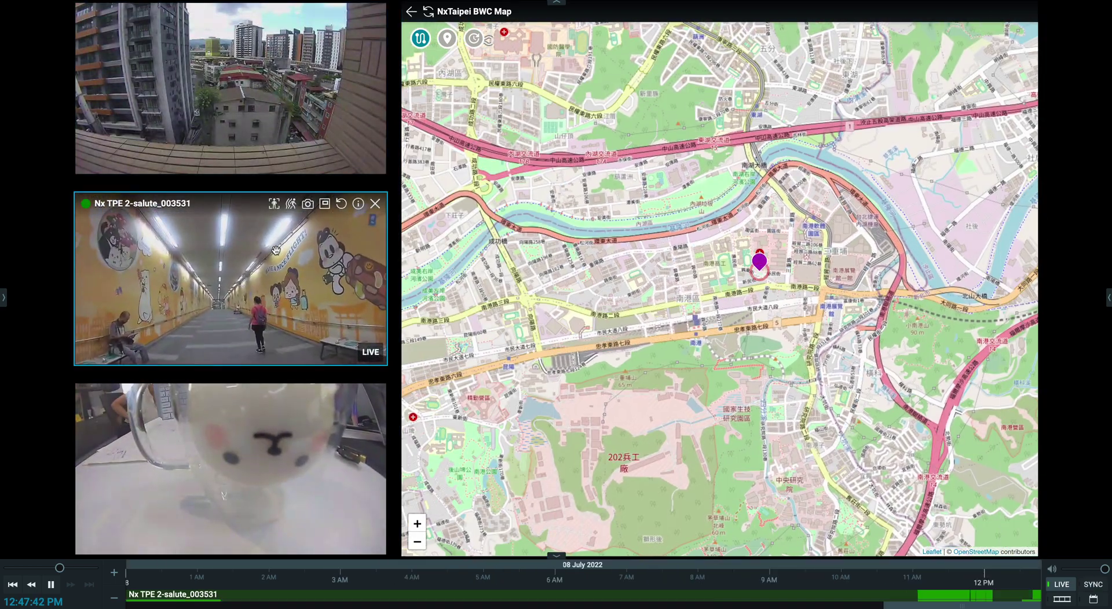
drag(485, 280, 821, 231)
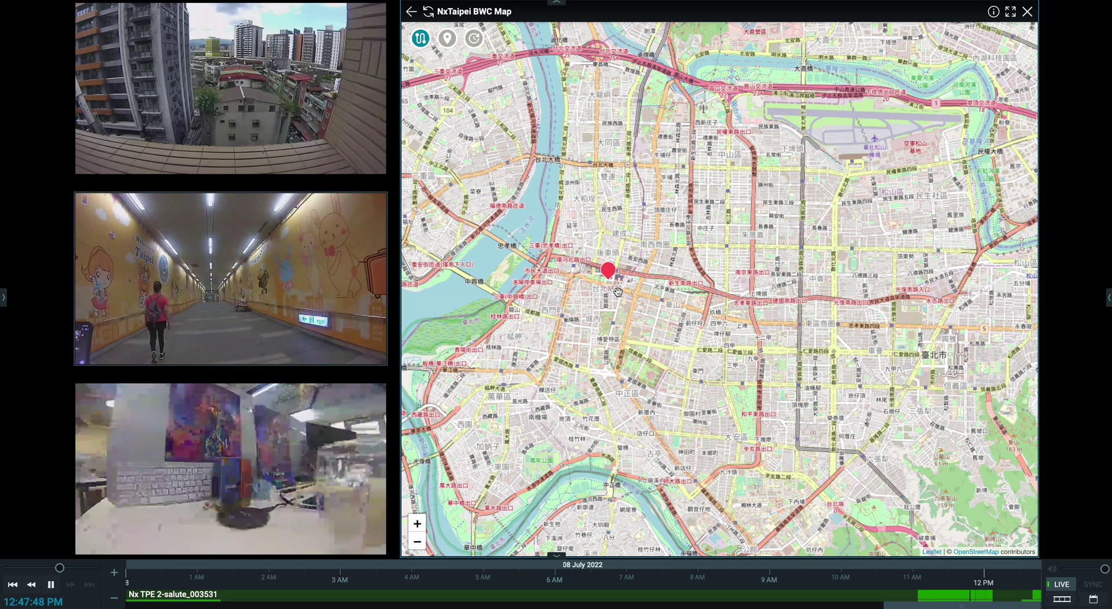
scroll(618, 292, up, 3)
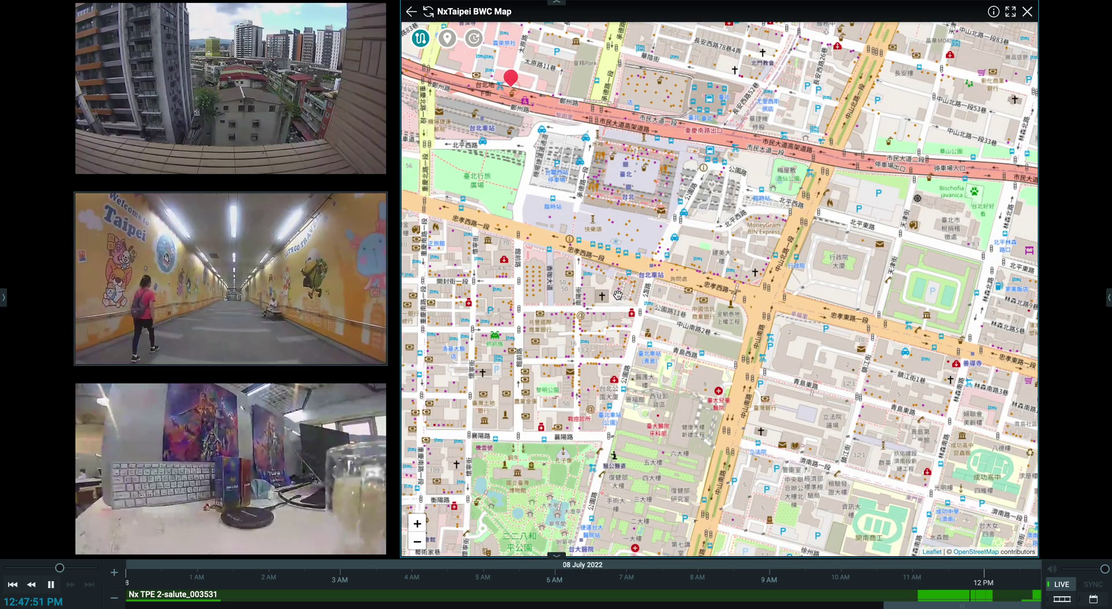
drag(618, 293, 647, 297)
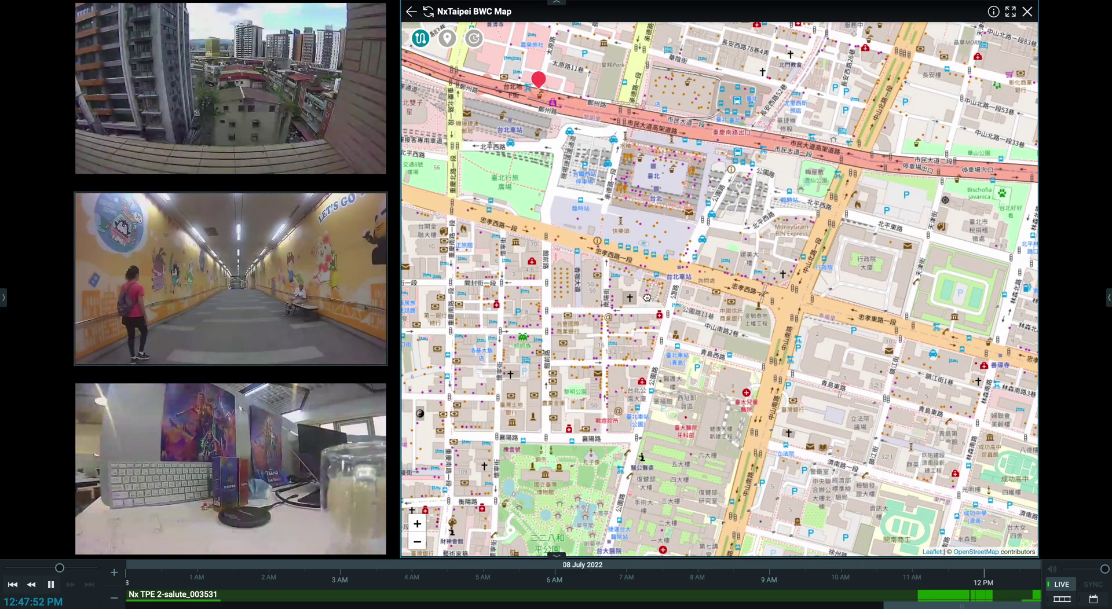
scroll(647, 298, down, 1)
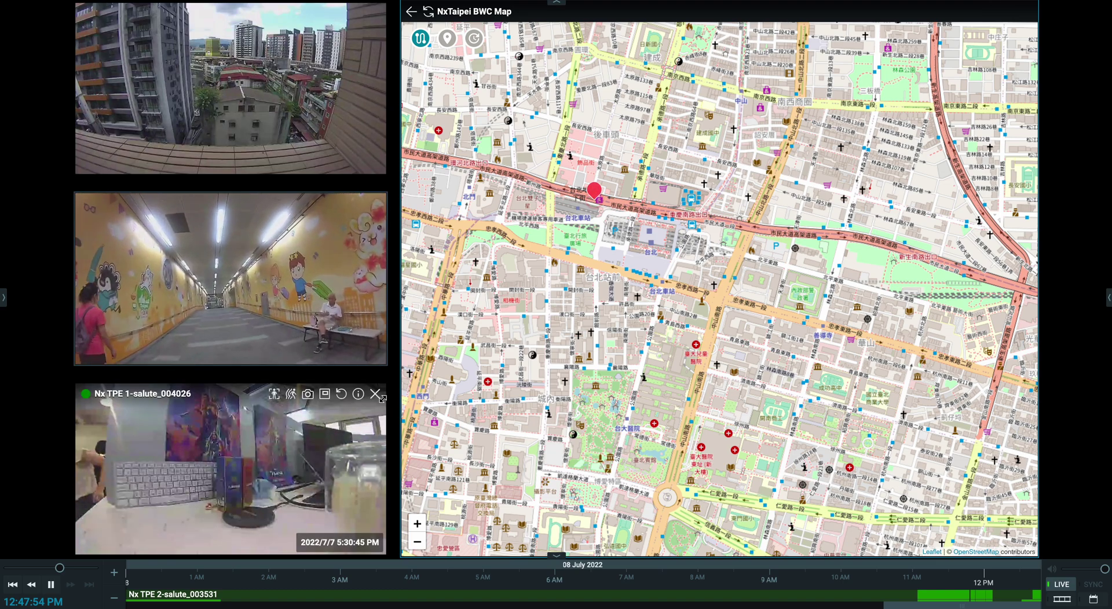
Play Nx TPE 1-salute_004026's 7 July 2022 recording from just before 5 PM, 4 PM hour selected
double_click(363, 430)
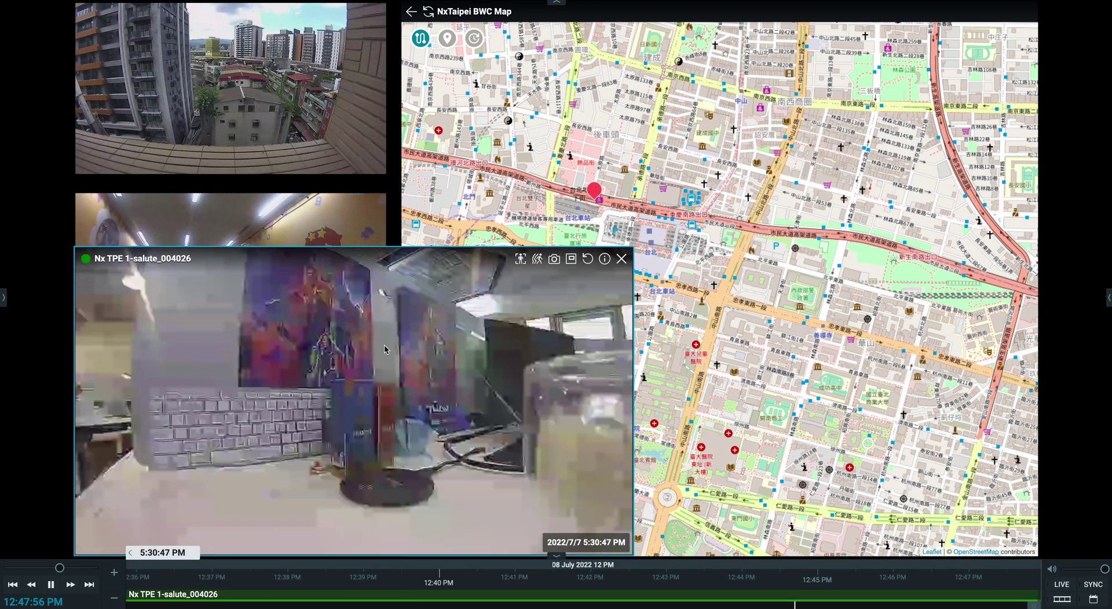
click(397, 226)
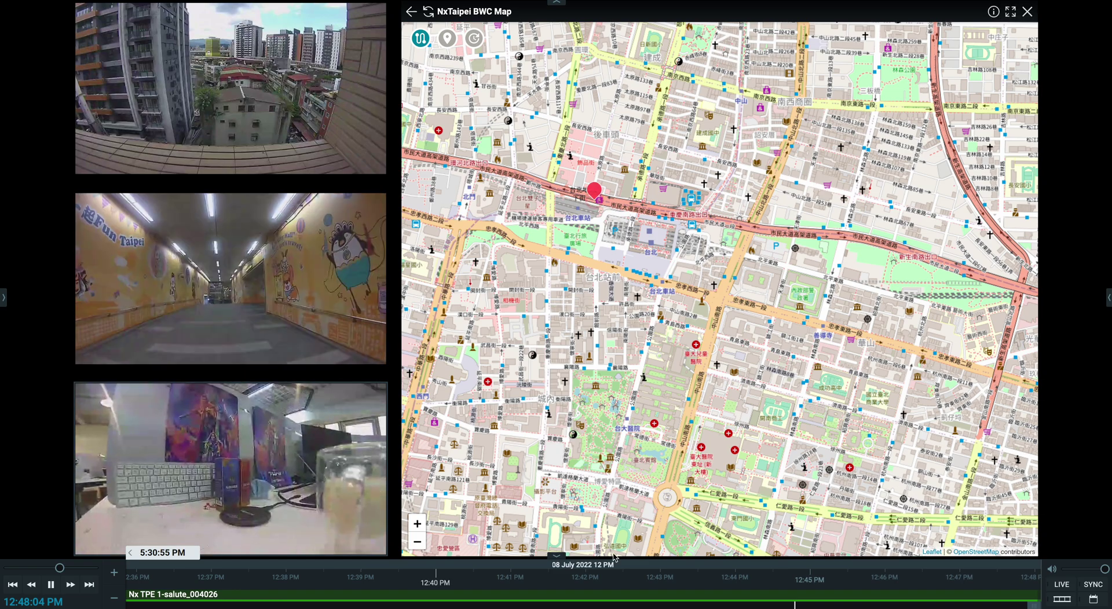
click(333, 456)
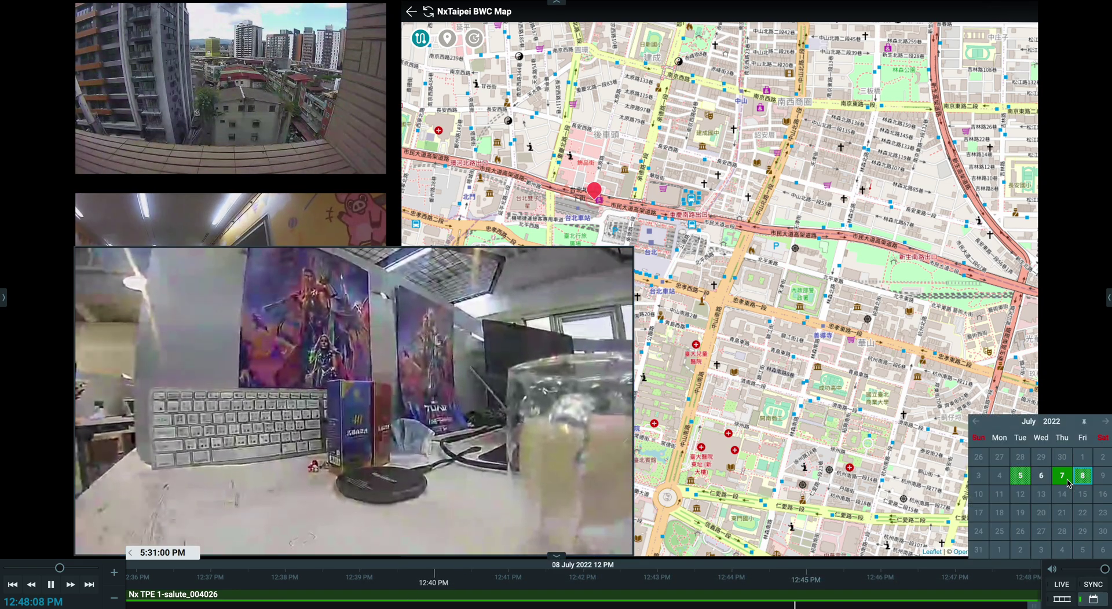
click(1062, 475)
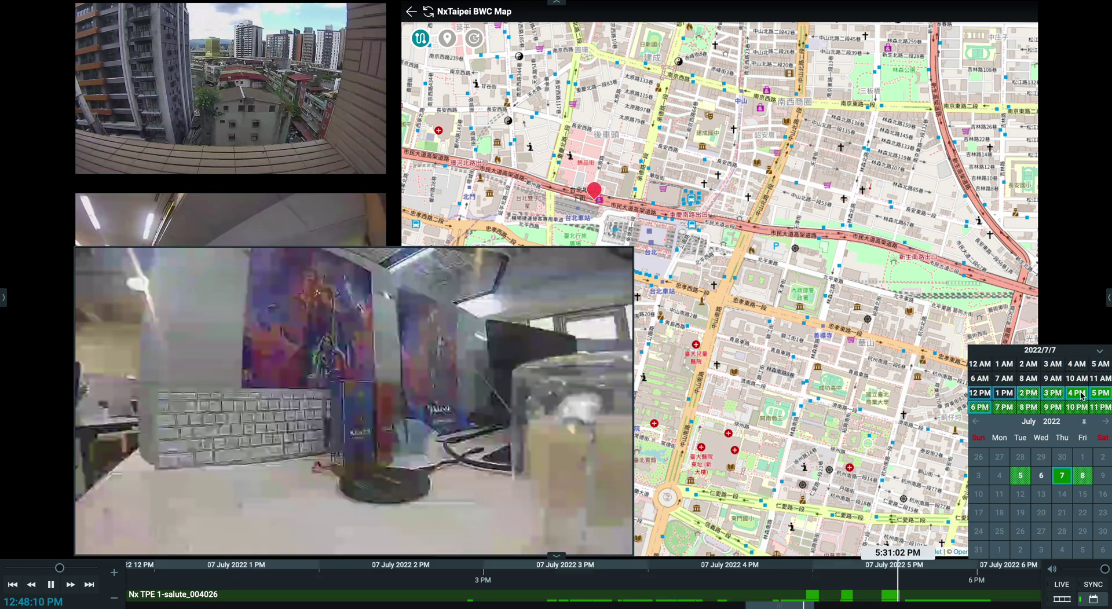
click(1077, 394)
click(1011, 597)
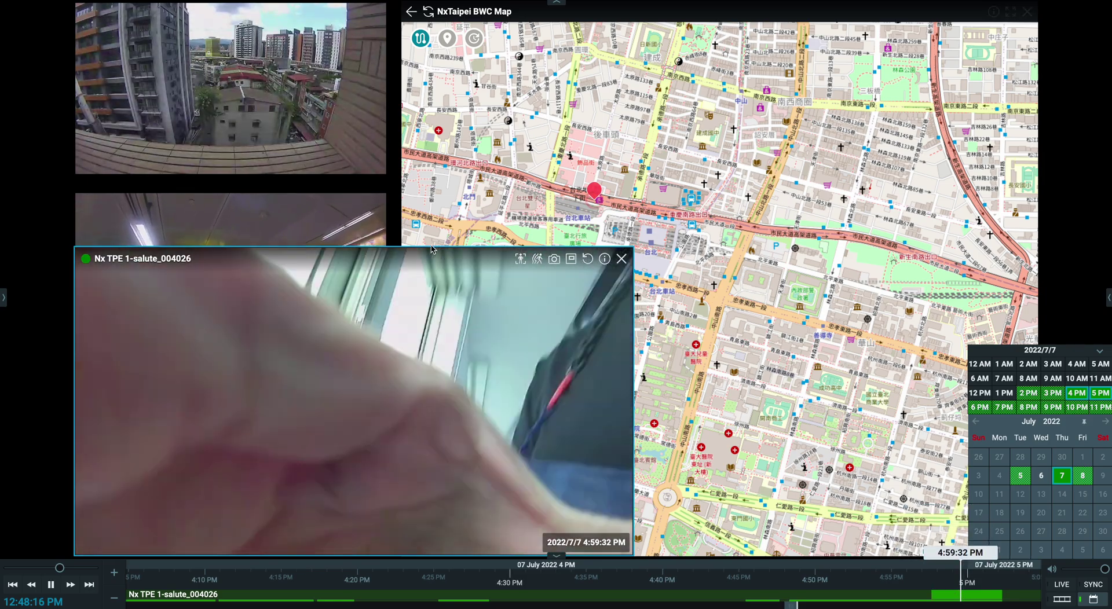
click(246, 103)
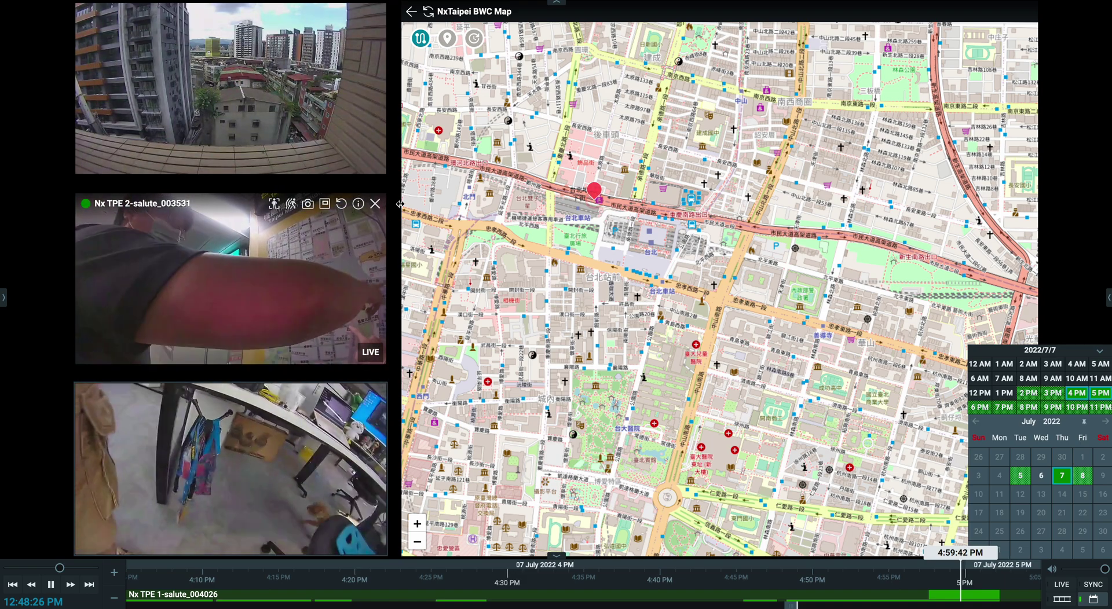
Open Camera Settings for the middle Nx TPE 2-salute_003531 feed and show its Plugins page
right_click(288, 268)
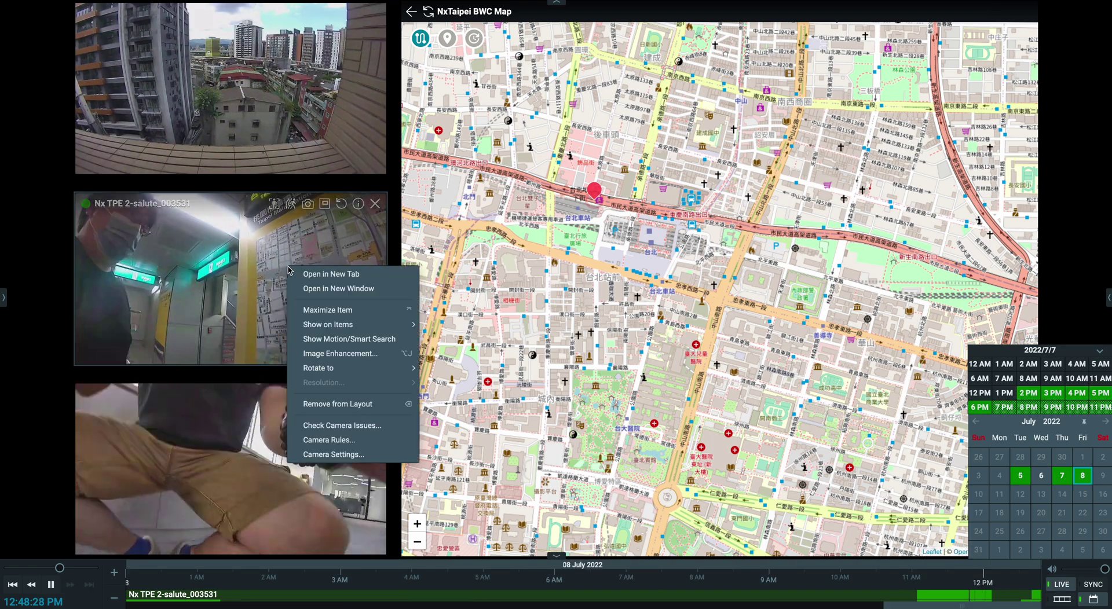
click(337, 455)
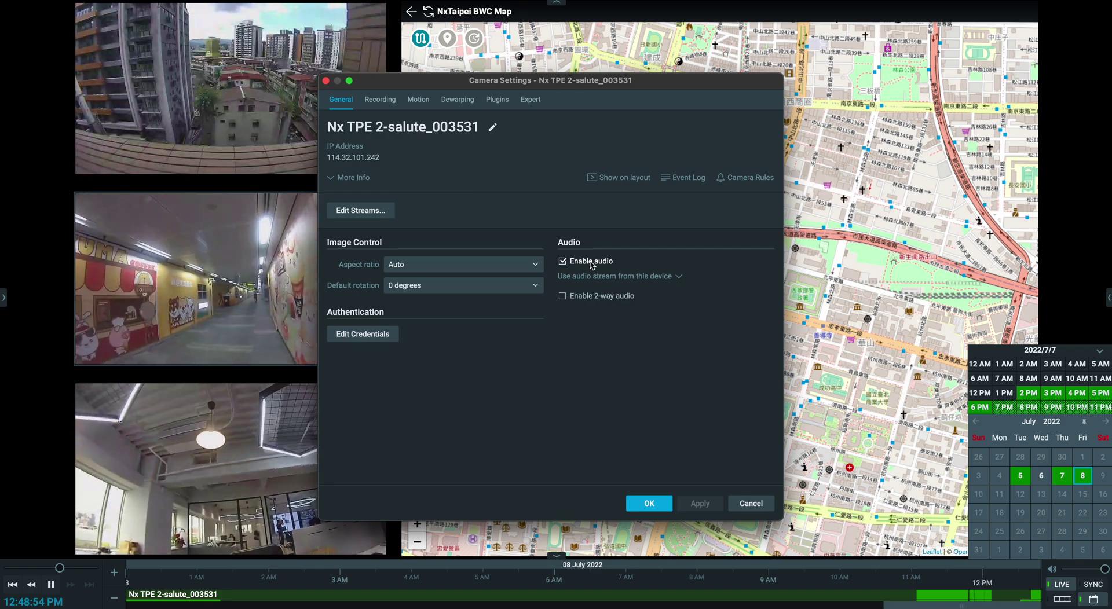
click(636, 497)
right_click(270, 275)
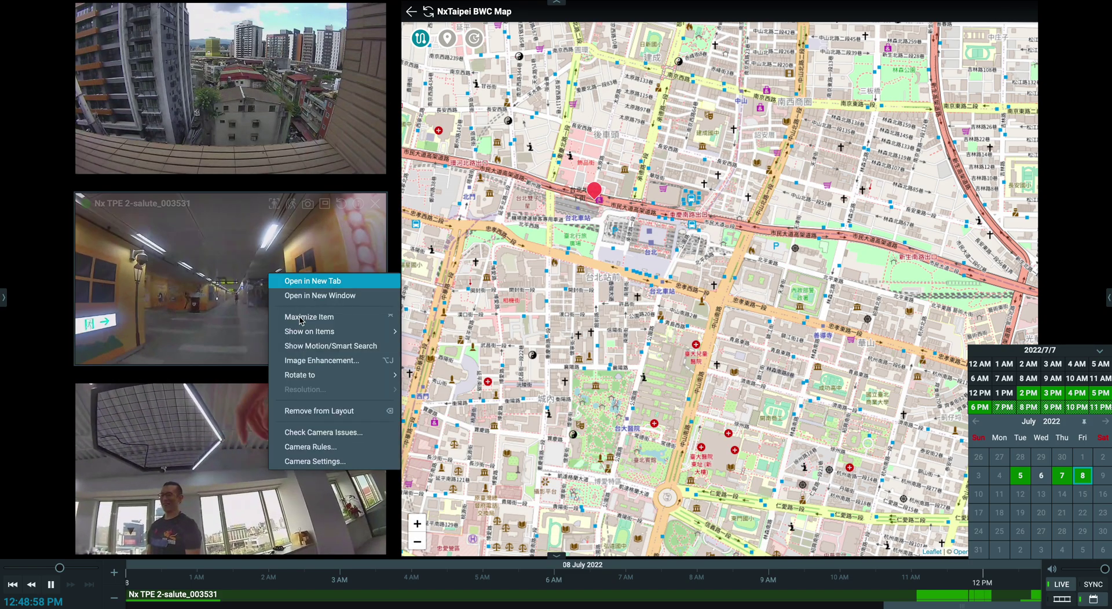
click(314, 461)
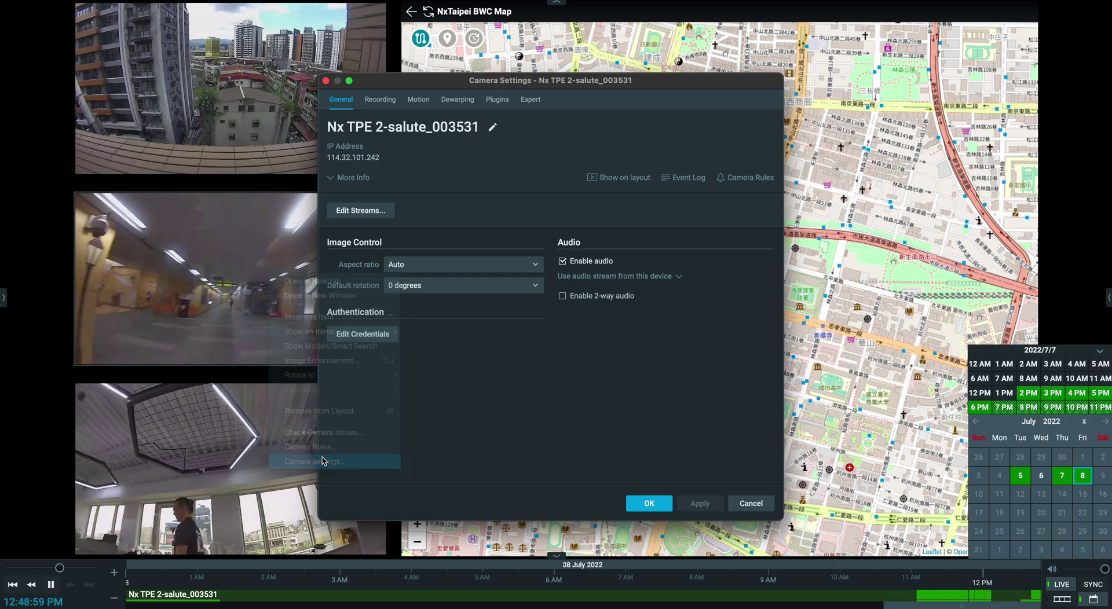
click(498, 100)
Review the camera's always-on weekly recording schedule, then close its settings with OK
drag(534, 84, 619, 68)
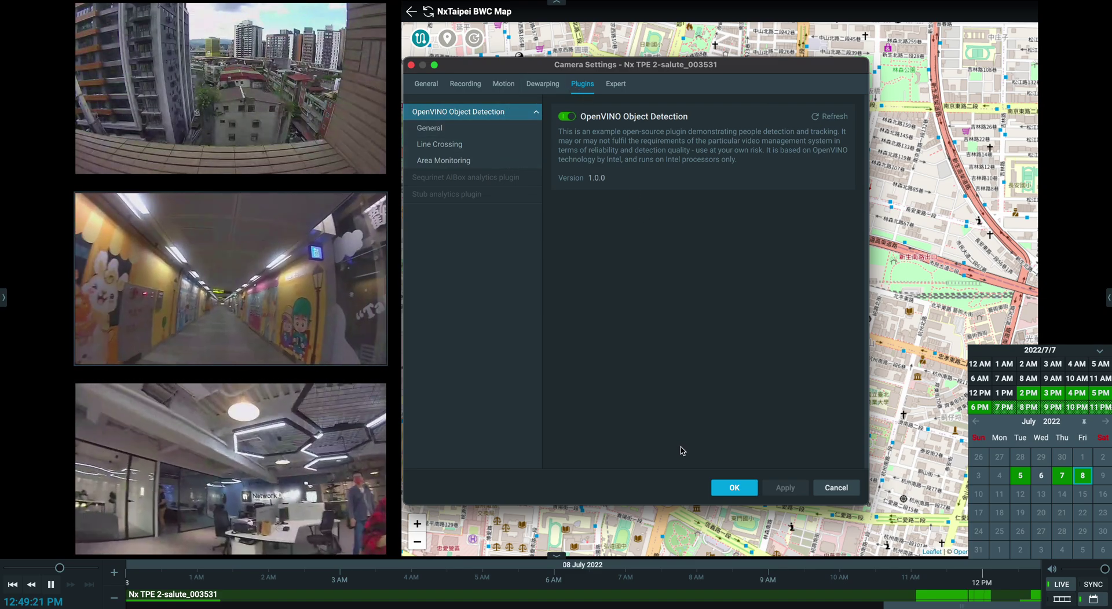
click(466, 85)
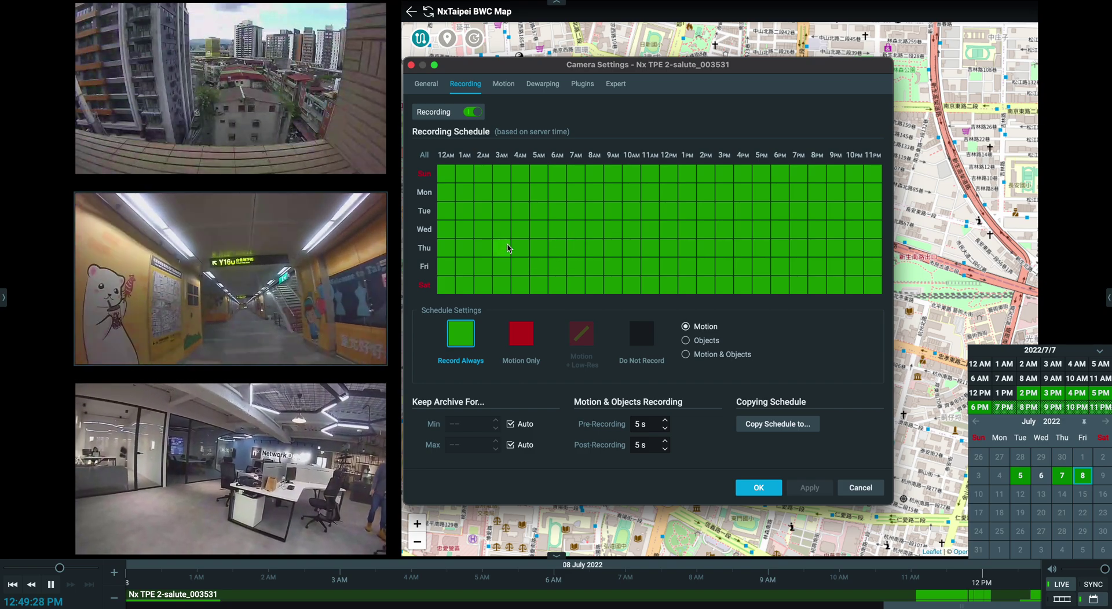
click(757, 488)
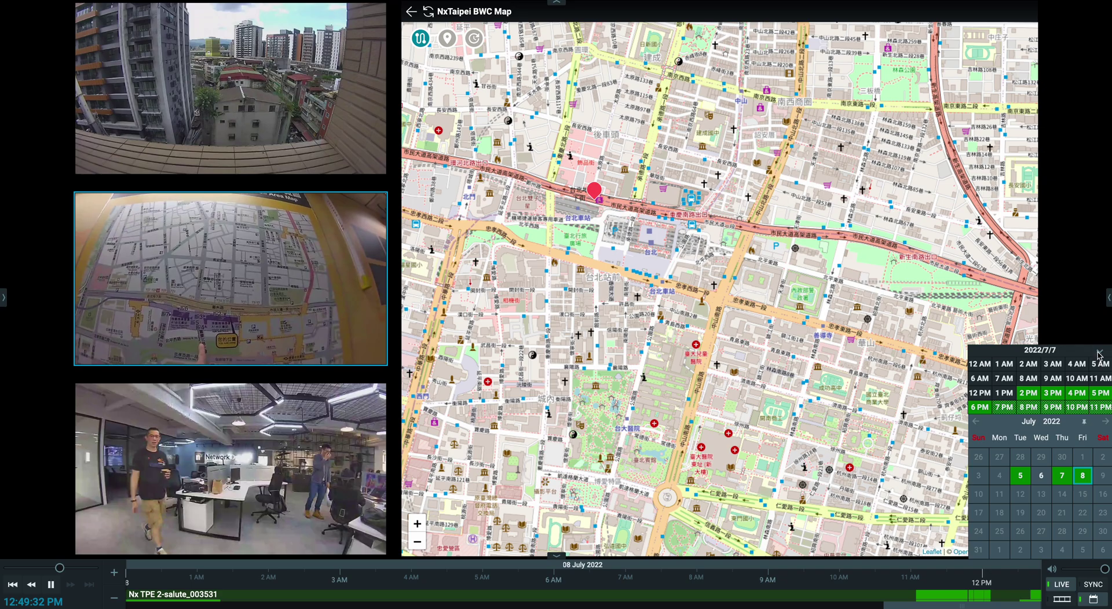
Close the timeline calendar and adjust the map's zoom and position
click(1100, 352)
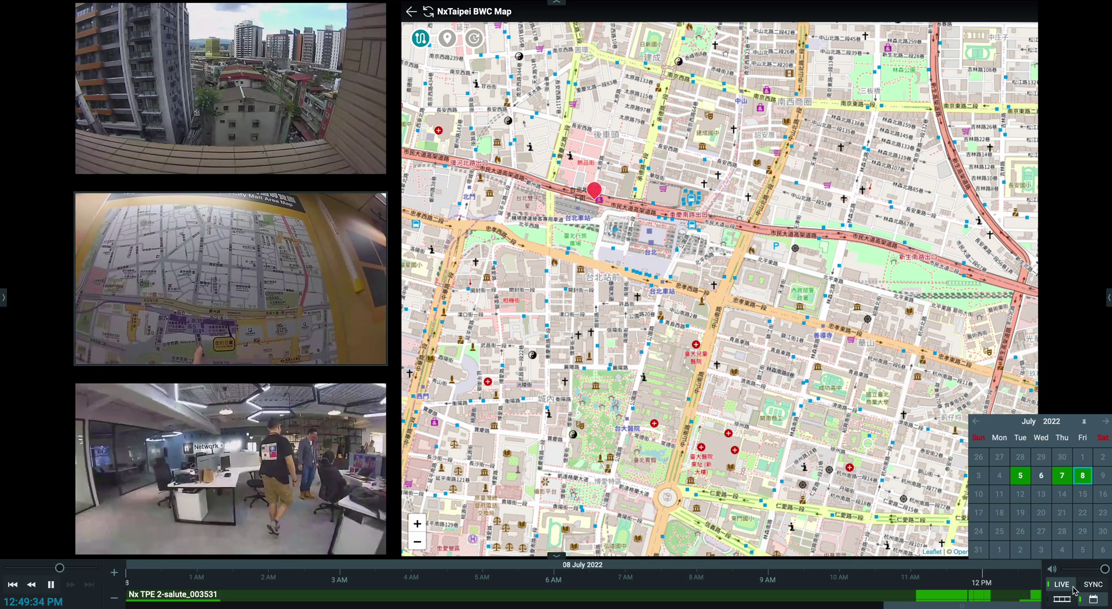
click(1094, 600)
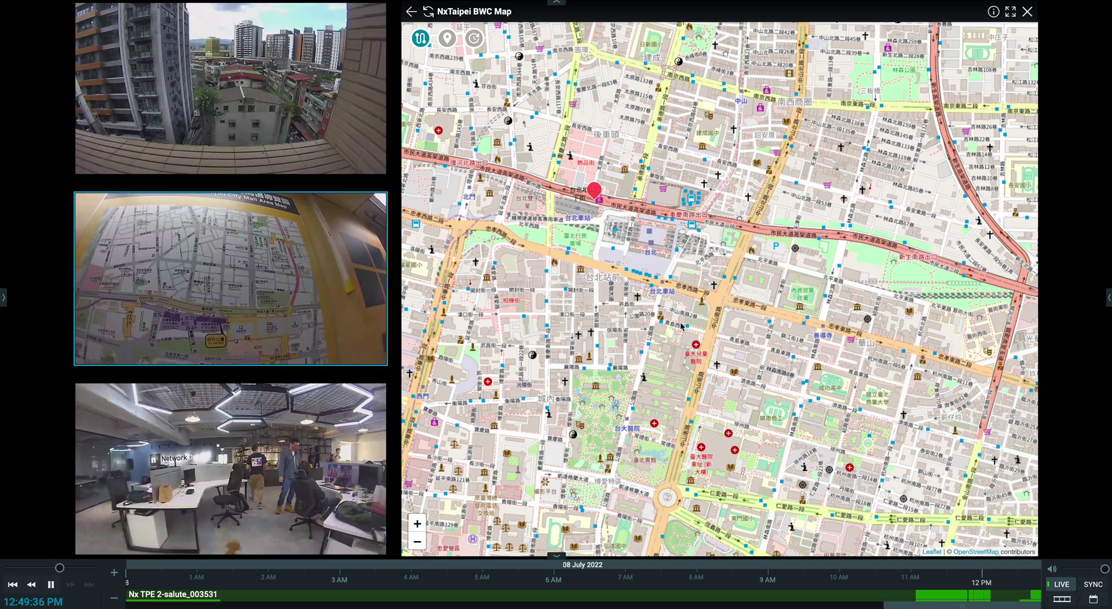
scroll(681, 327, down, 1)
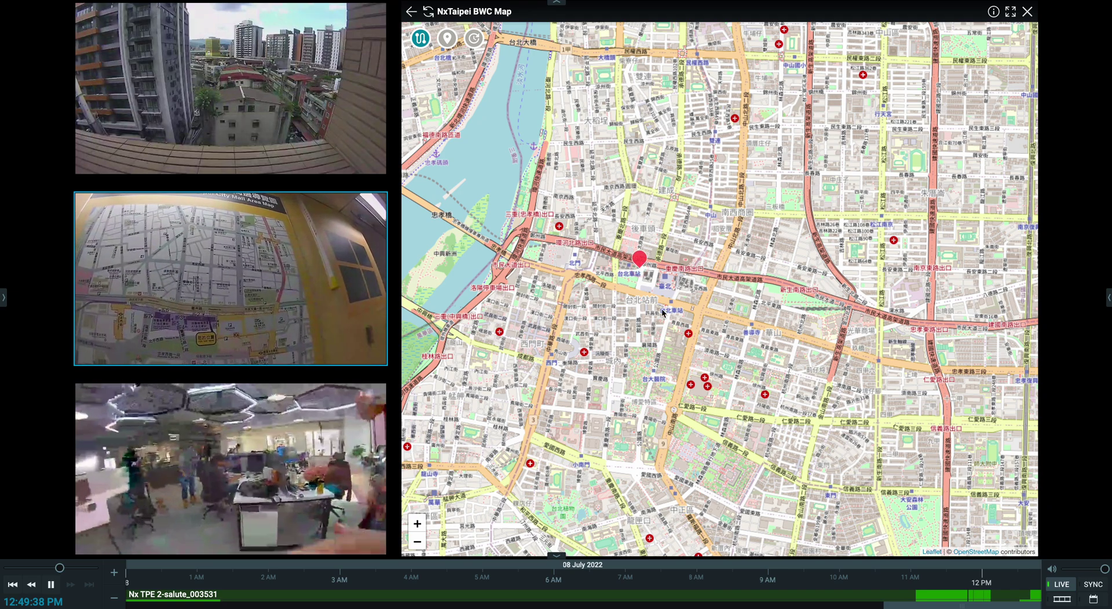
mouse_move(247, 299)
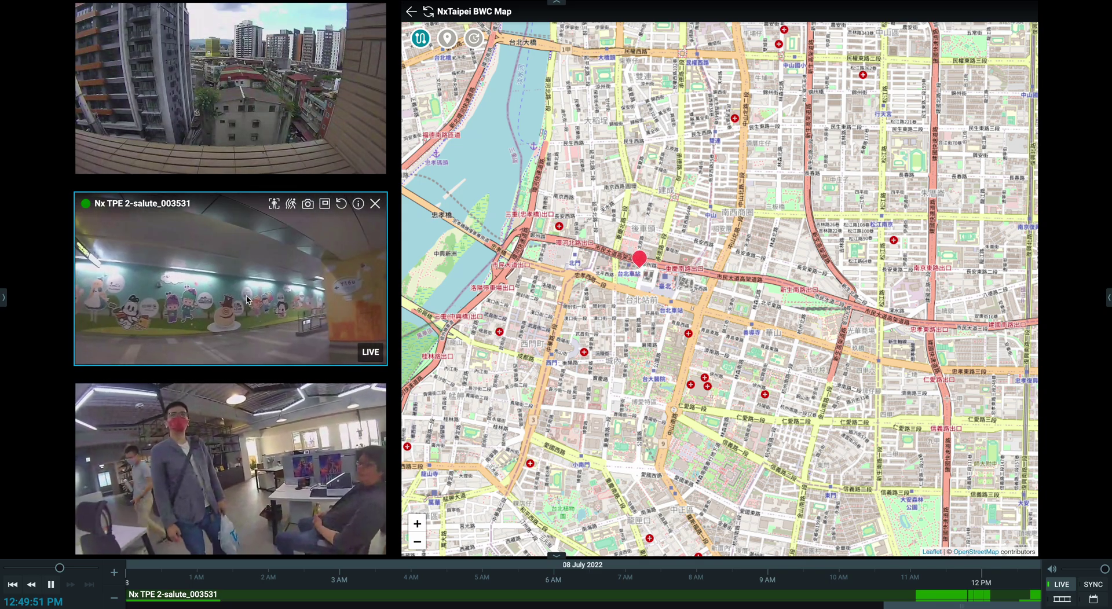
mouse_move(627, 259)
scroll(628, 262, up, 1)
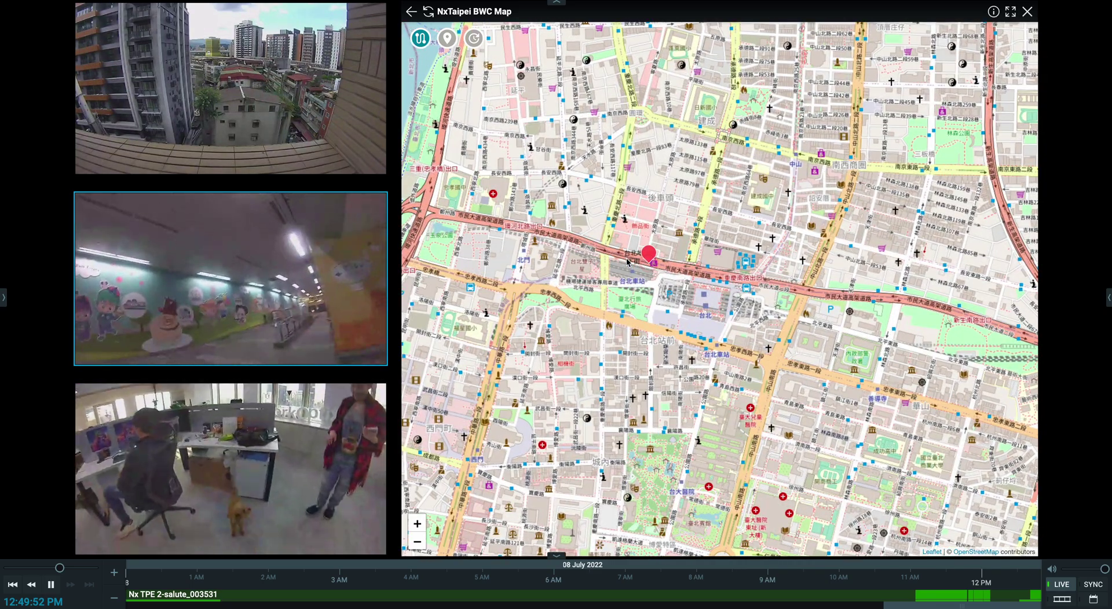
scroll(627, 262, up, 1)
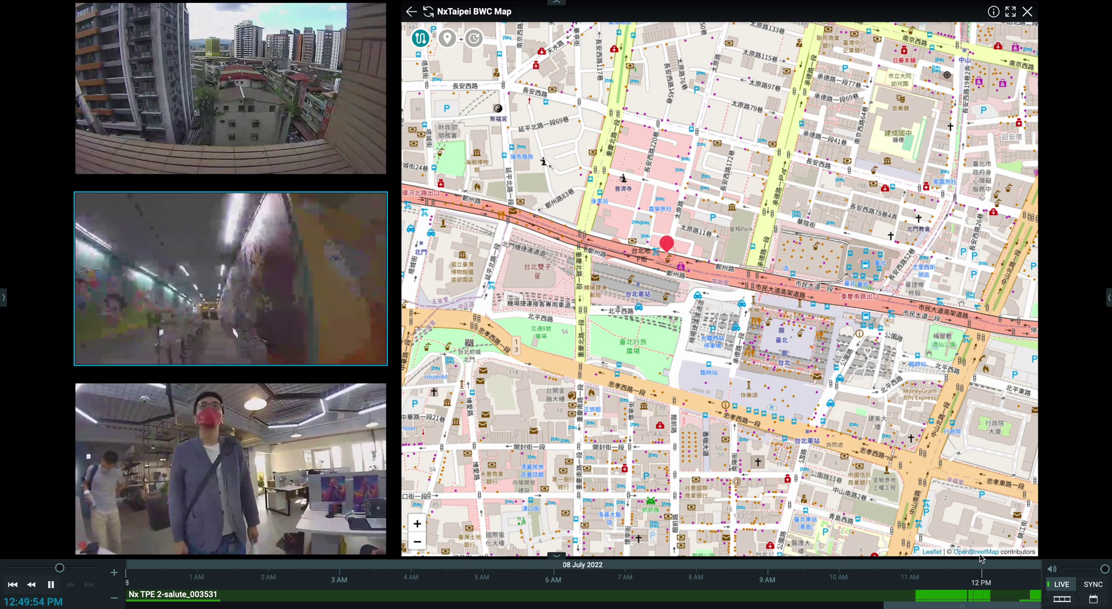
scroll(742, 333, down, 1)
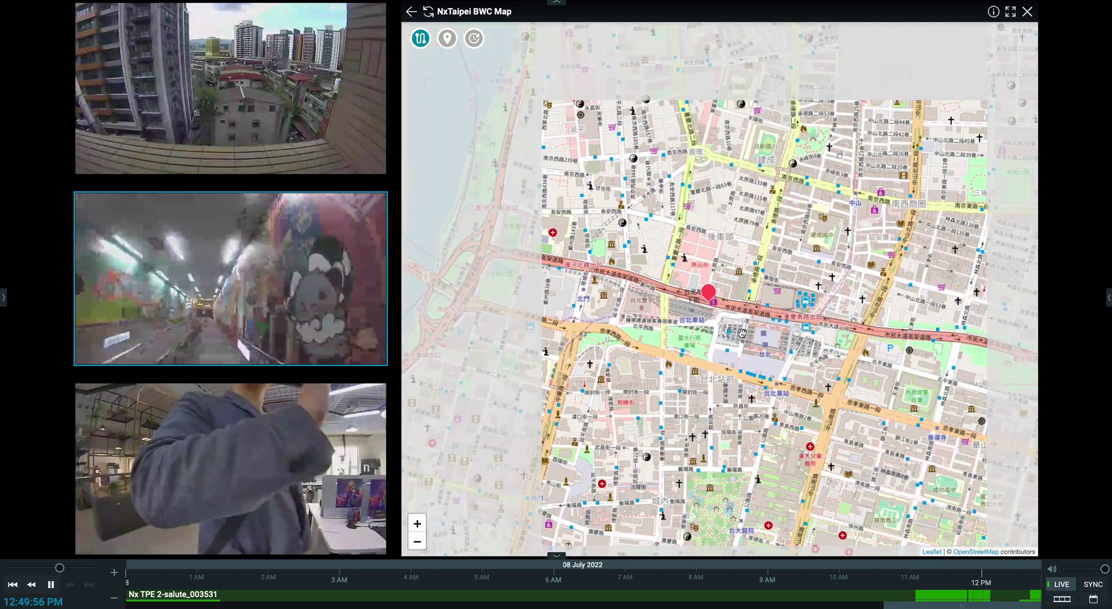
scroll(732, 325, down, 1)
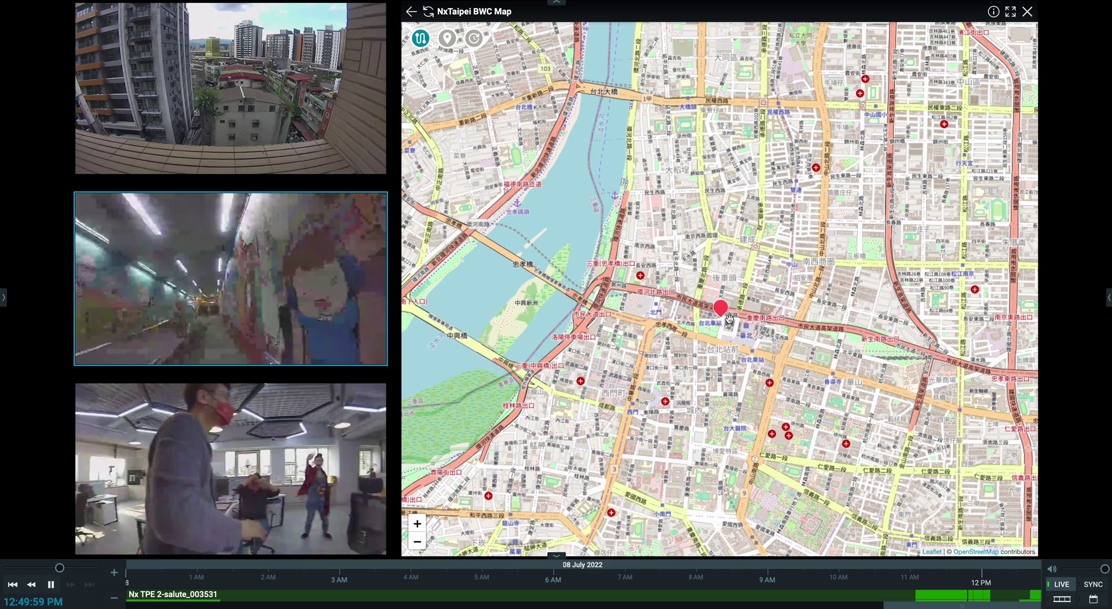
scroll(751, 319, down, 1)
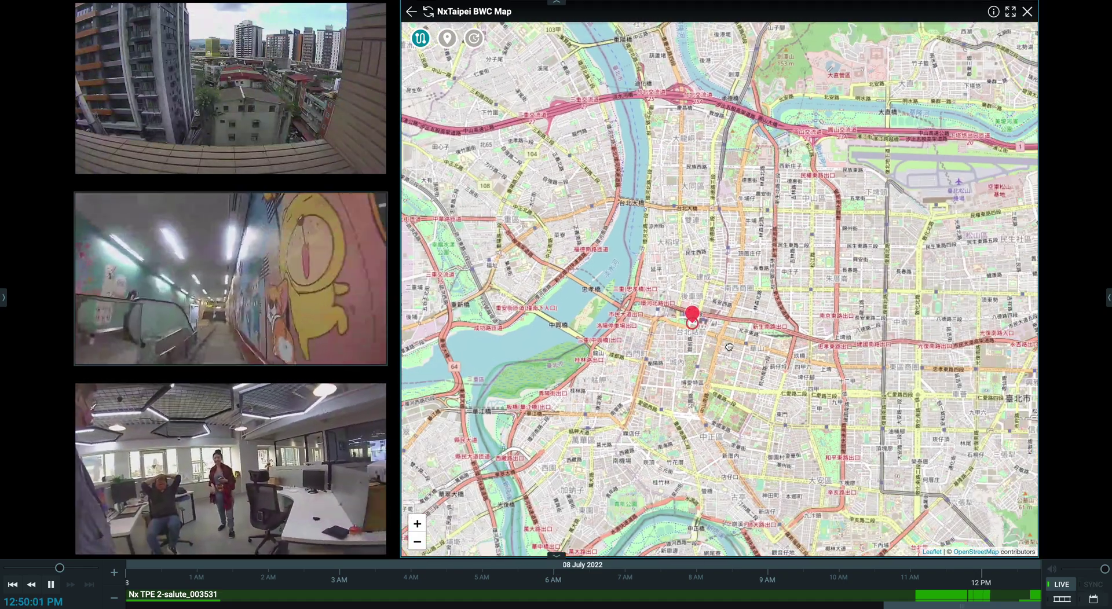
drag(730, 347, 680, 332)
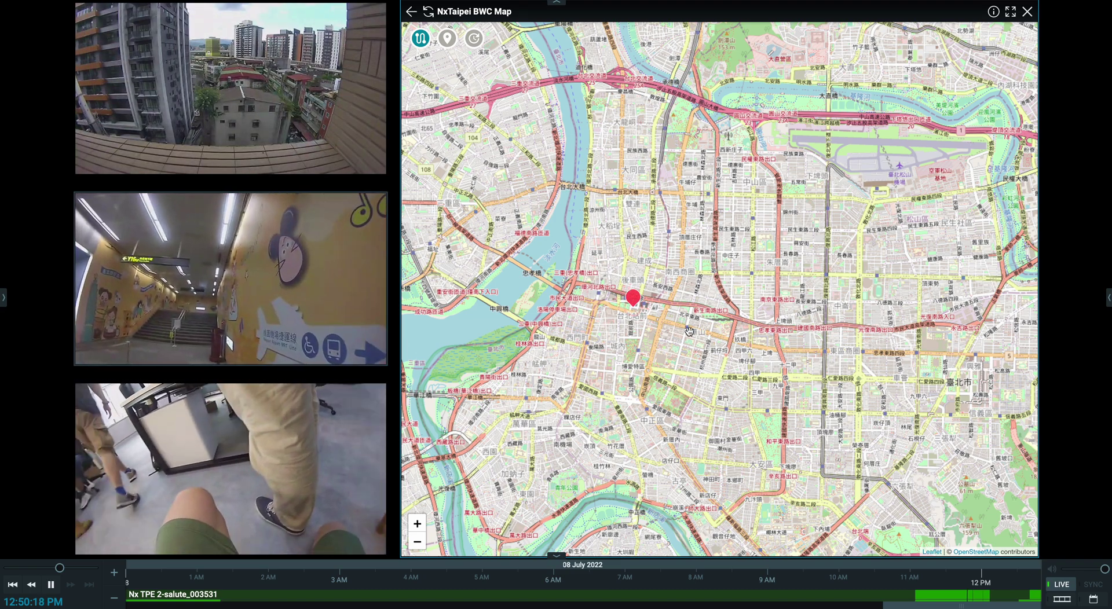
scroll(690, 331, up, 3)
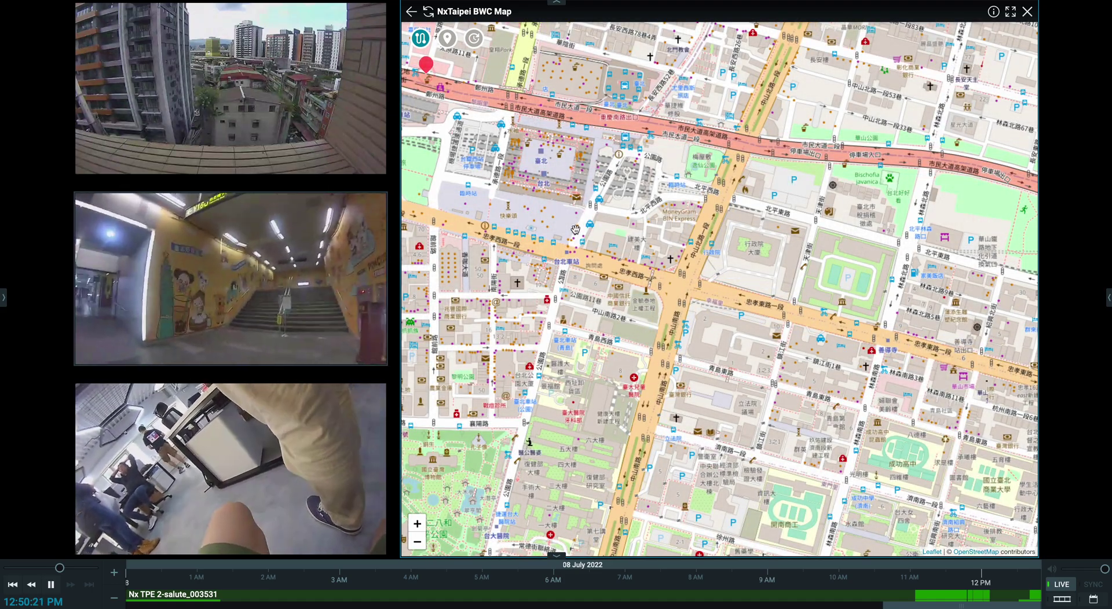
scroll(575, 230, down, 2)
scroll(638, 272, down, 2)
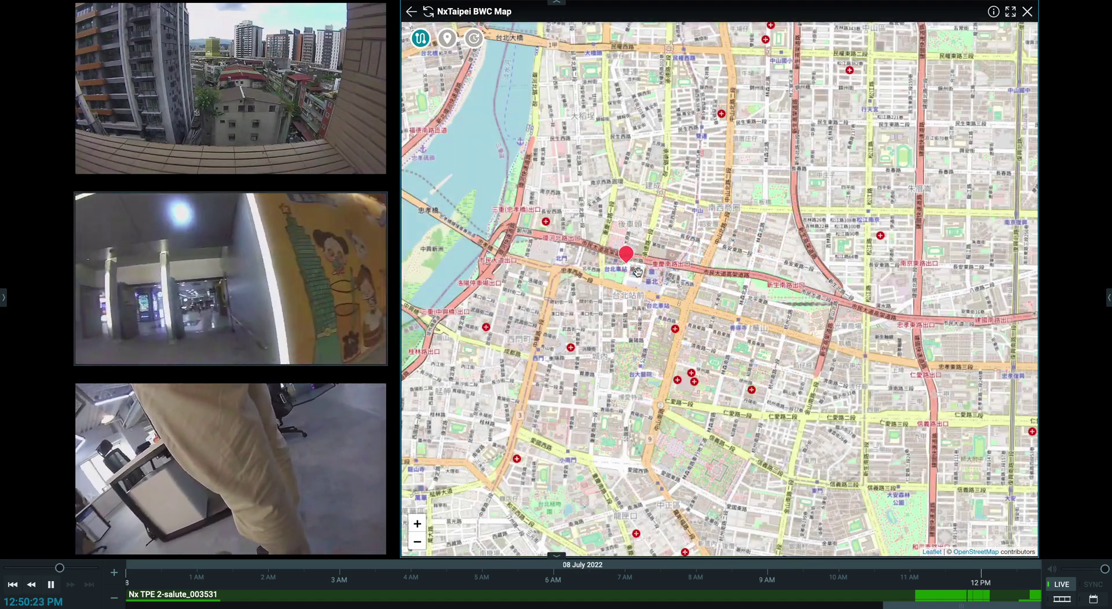
Show the right panel's bookmarks filtered to Devices on layout
click(1109, 297)
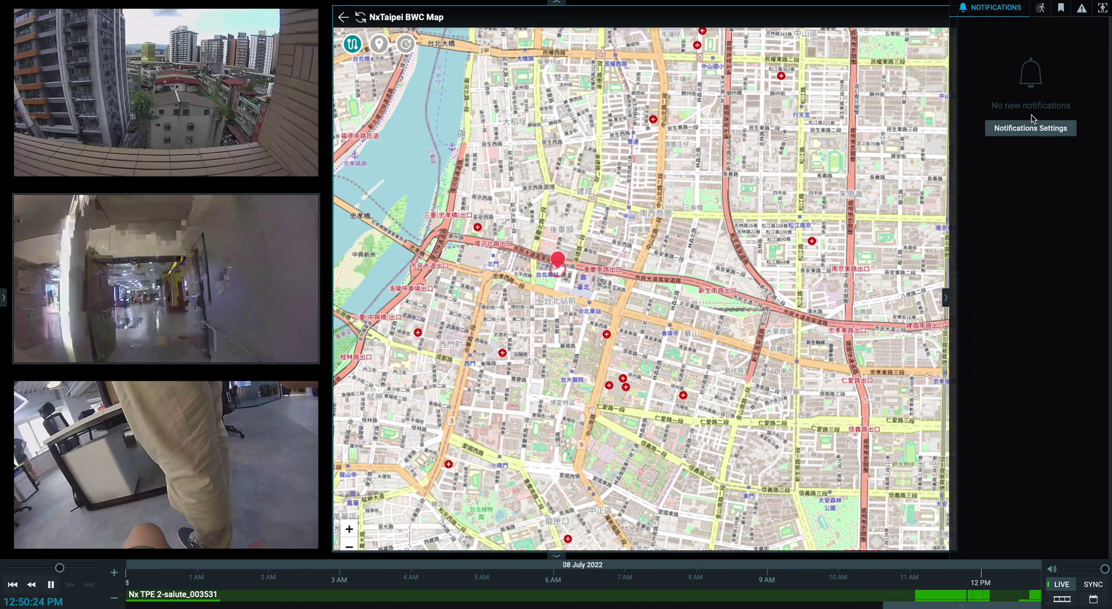
click(1060, 8)
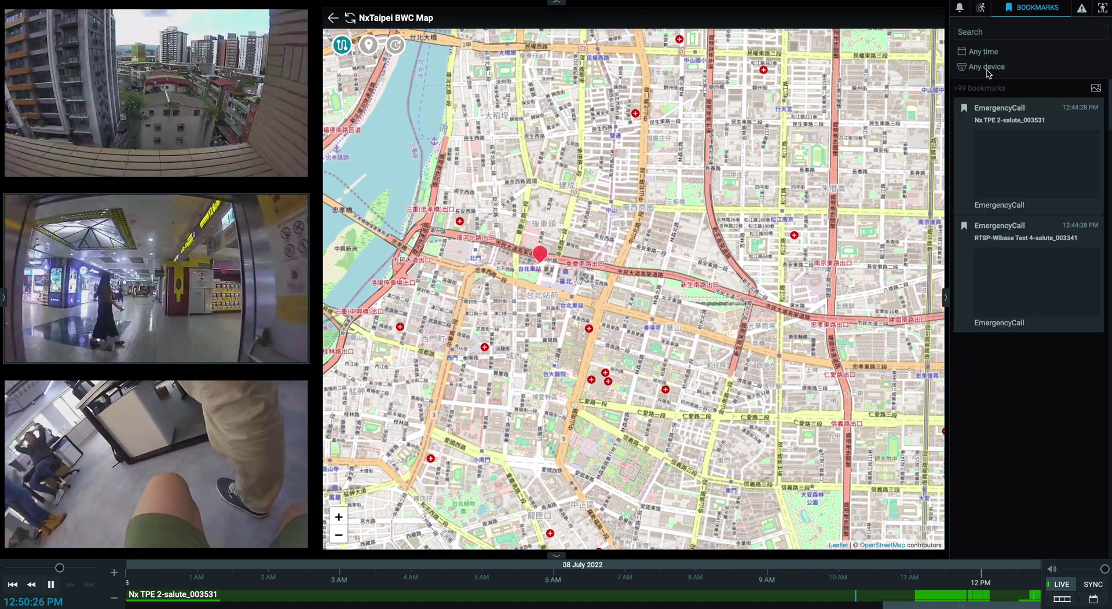
click(988, 69)
click(990, 82)
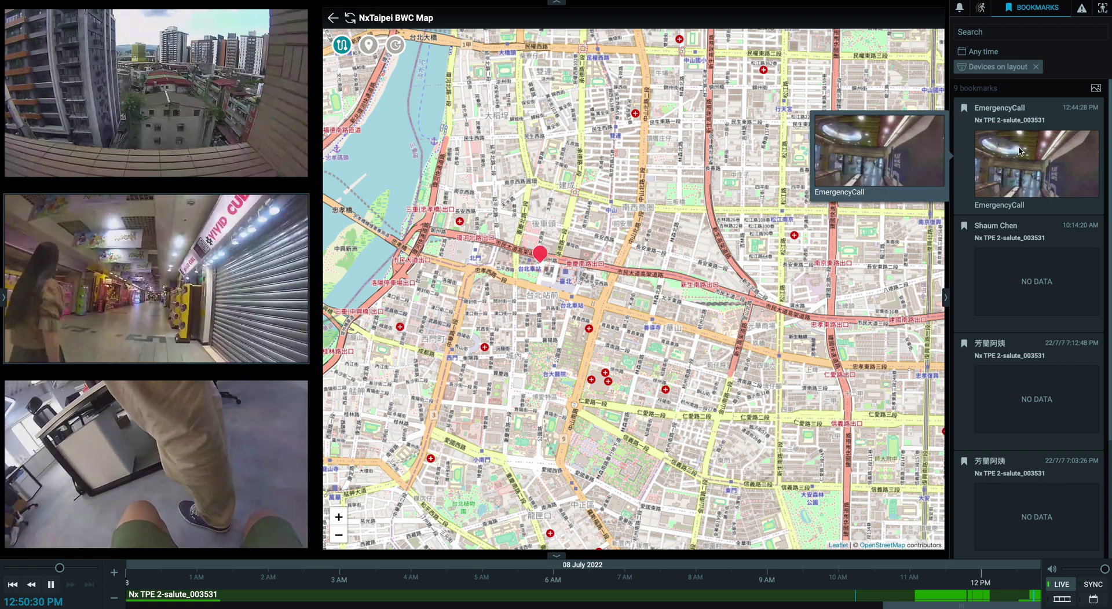
mouse_move(1032, 155)
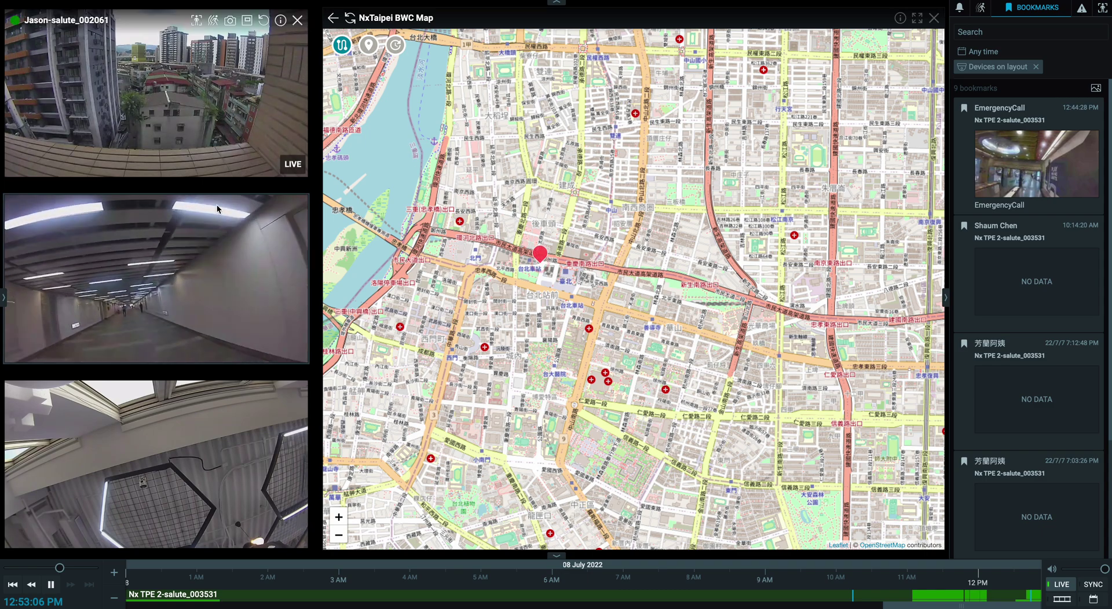
mouse_move(156, 279)
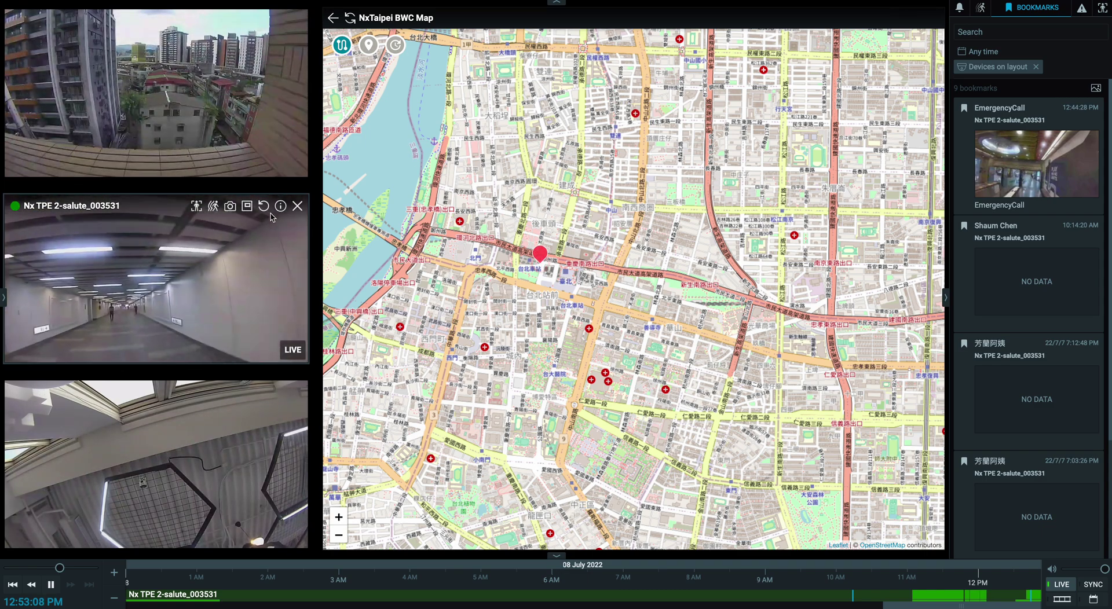
Toggle the middle feed's stream details, view it full screen and back, then zoom the map out to all of Taipei
click(280, 206)
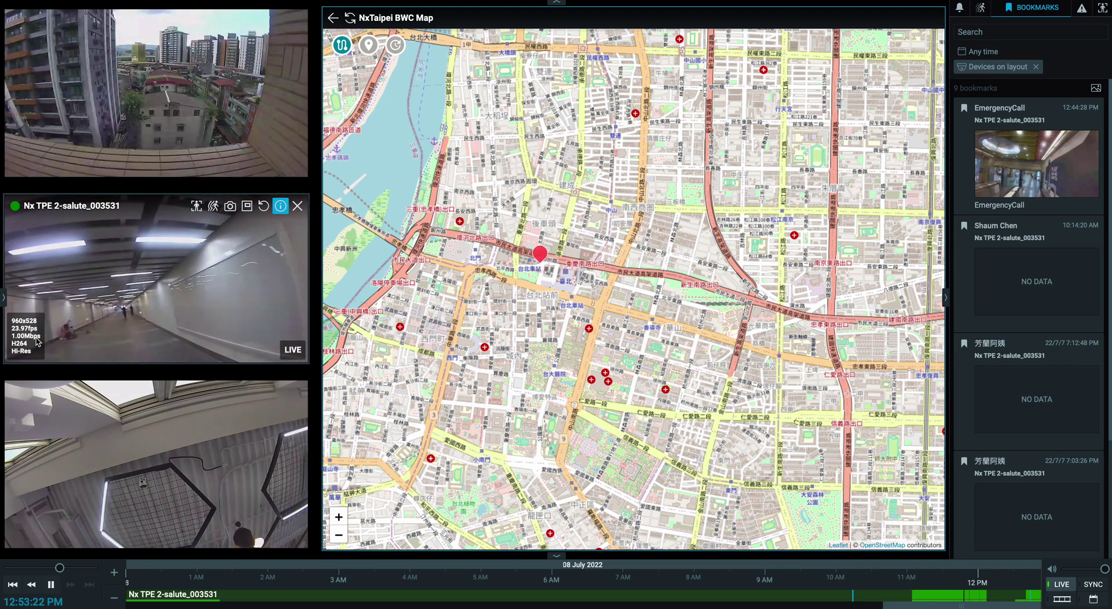
double_click(36, 342)
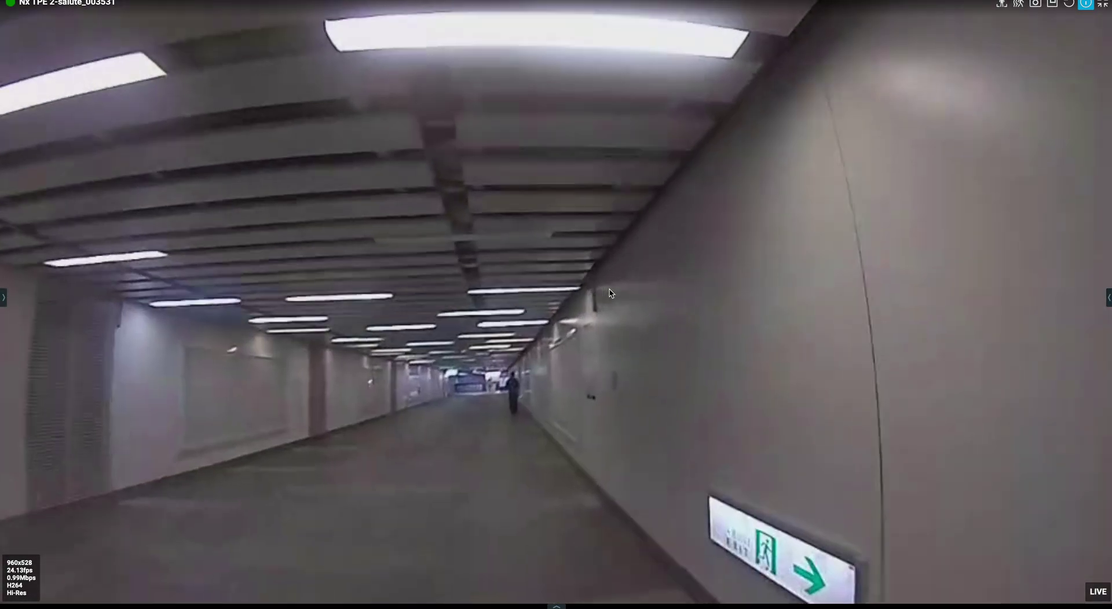
double_click(609, 289)
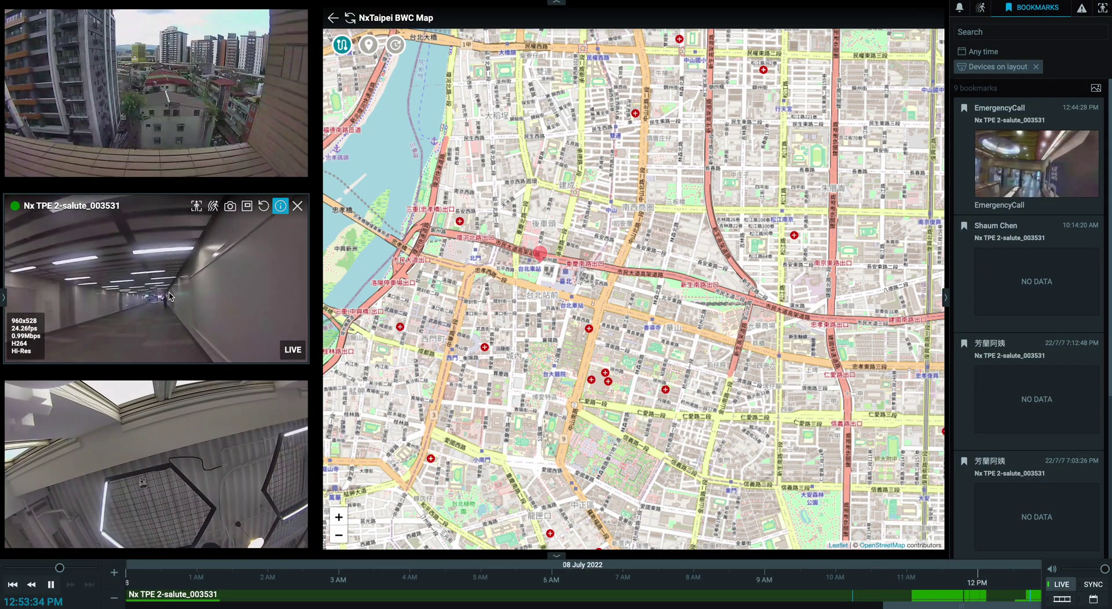
scroll(561, 303, down, 1)
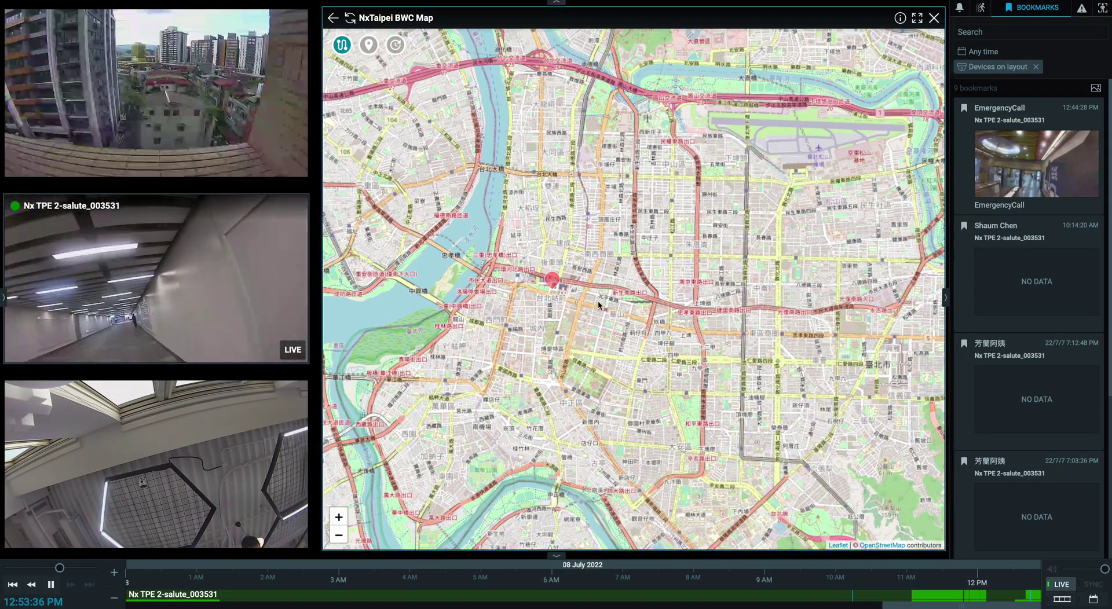
drag(599, 305, 520, 262)
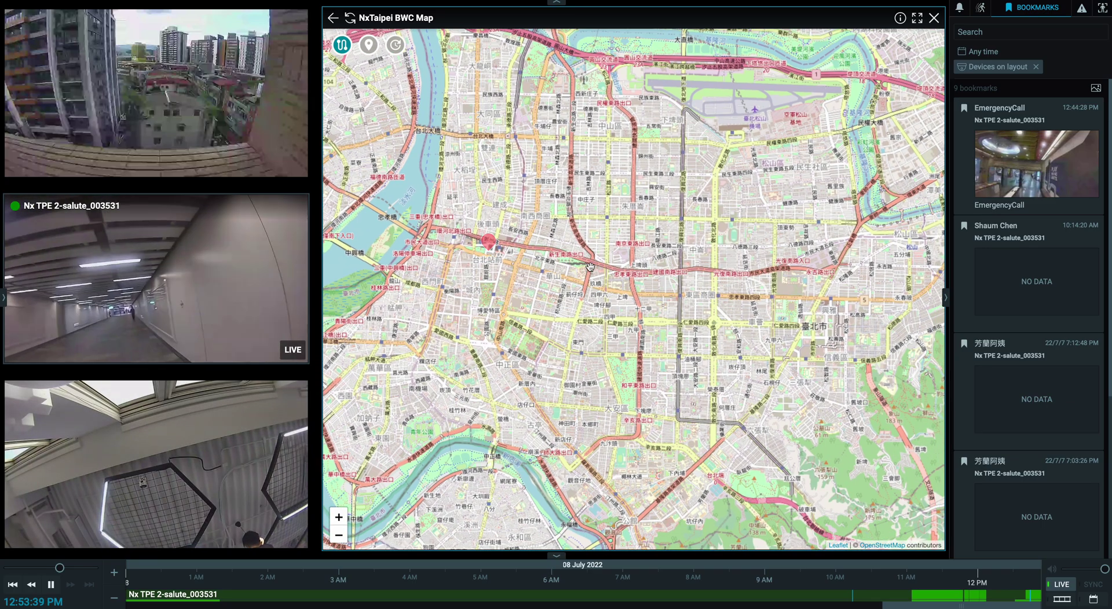
scroll(590, 267, up, 1)
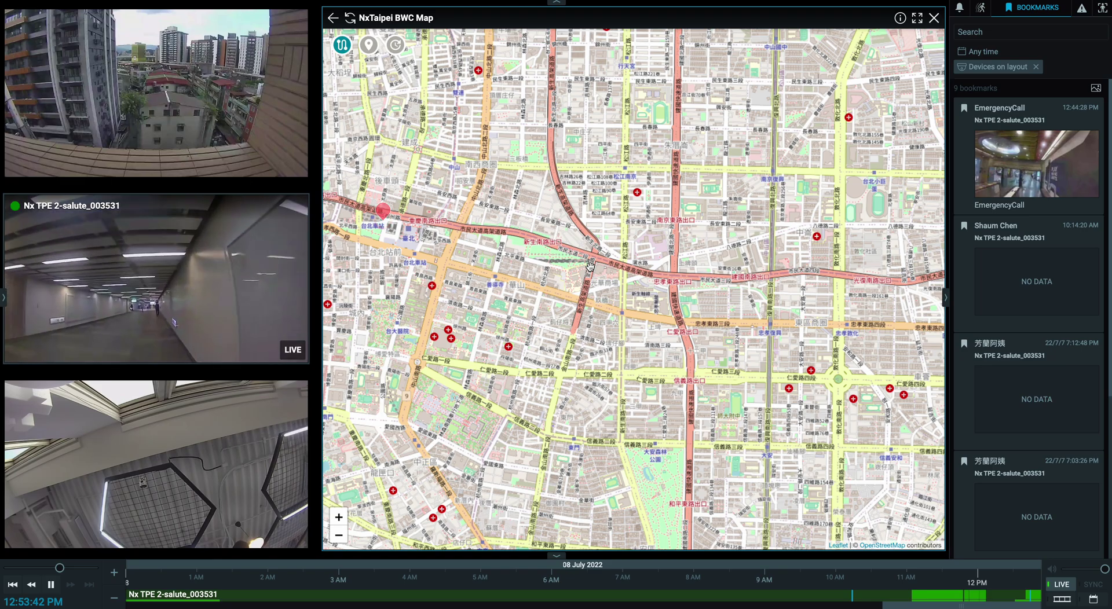
scroll(606, 259, down, 1)
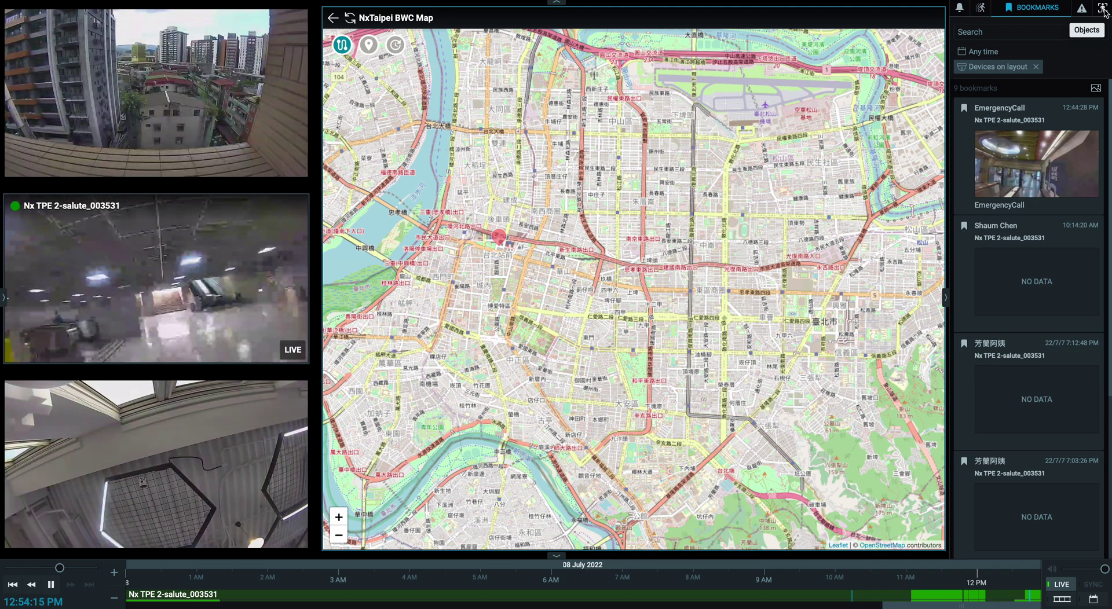
click(1104, 9)
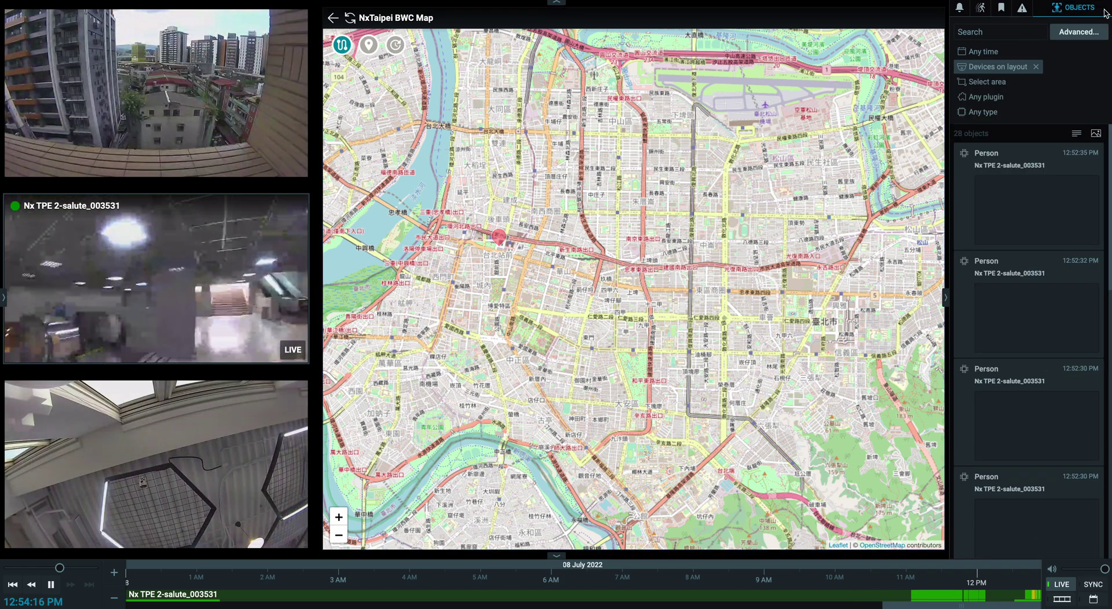
Check Nx TPE 2-salute_003531's OpenVINO Object Detection plugin in Camera Settings, then close with OK
scroll(1032, 254, down, 1)
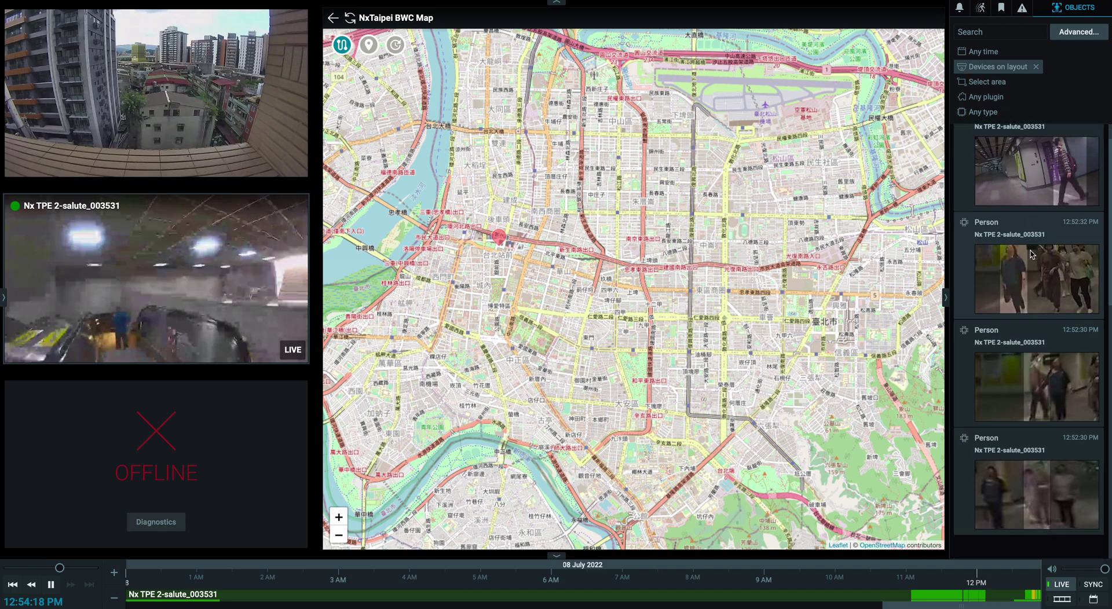
right_click(128, 289)
click(200, 473)
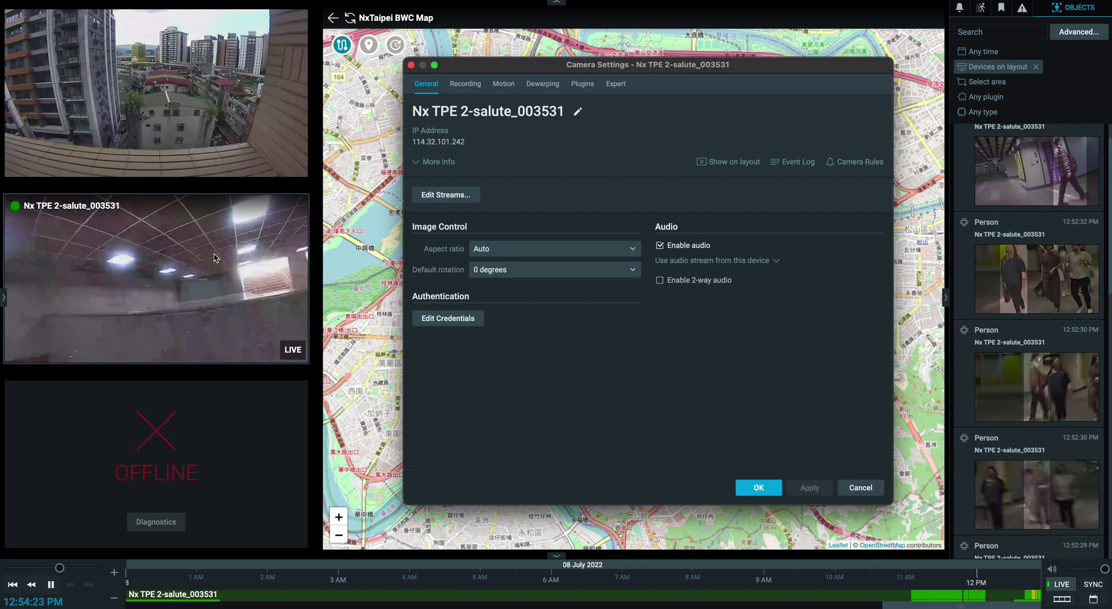
click(583, 84)
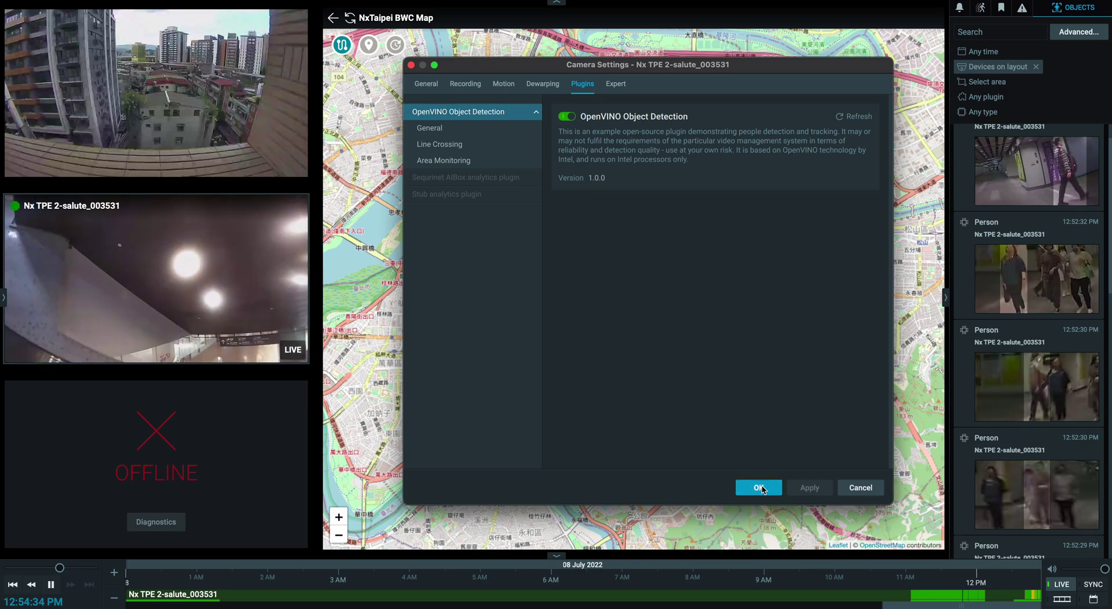
click(758, 488)
Play offline Nx TPE 1-salute_004026's footage from about 4:58 PM, then restore its tile
double_click(141, 500)
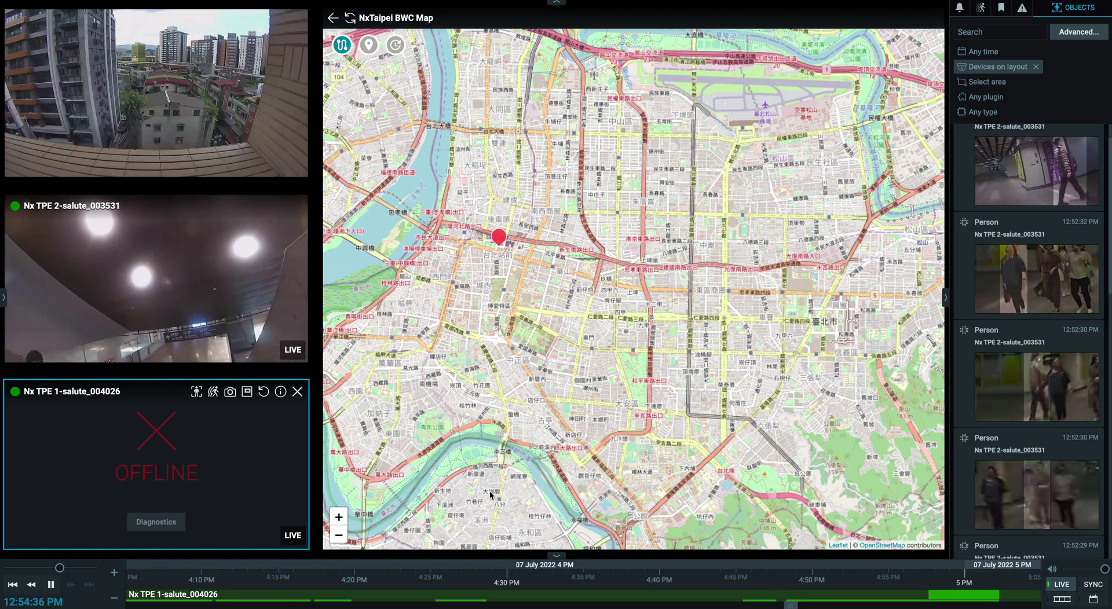
click(947, 599)
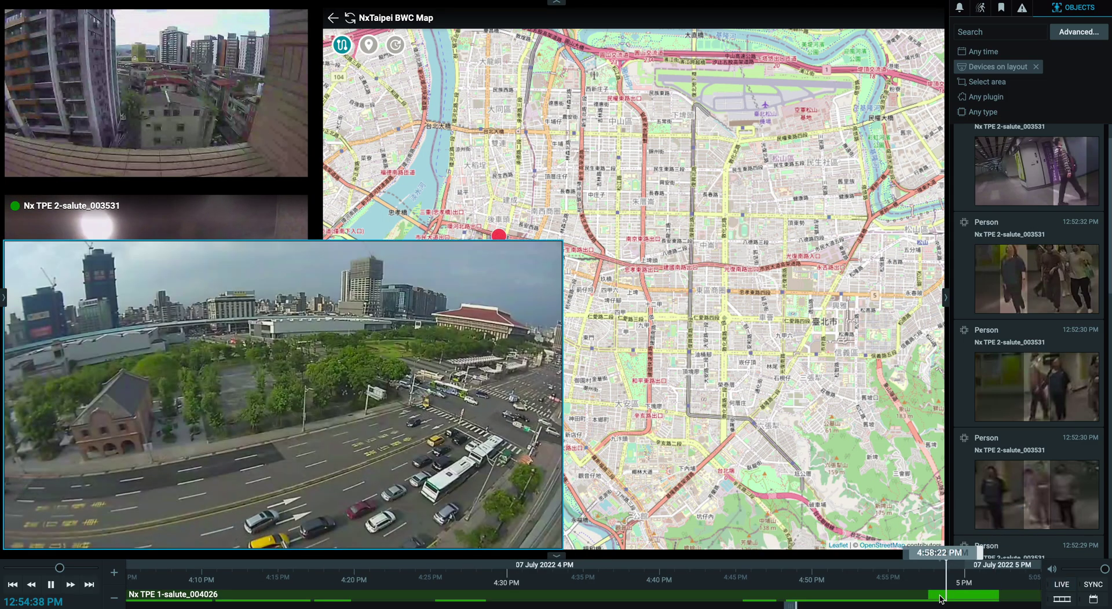
double_click(288, 243)
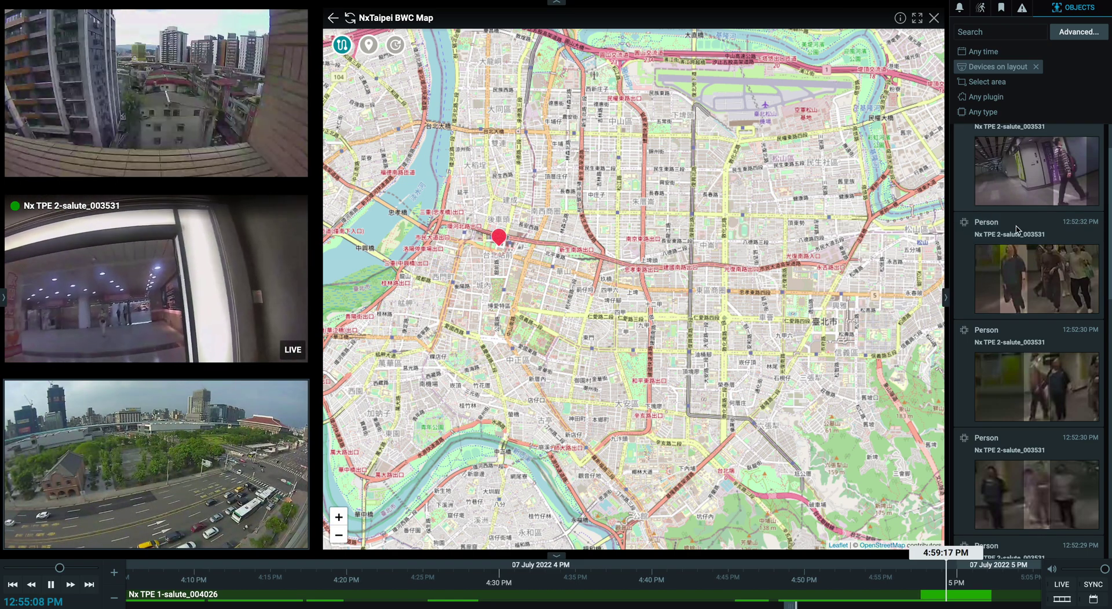
click(1082, 31)
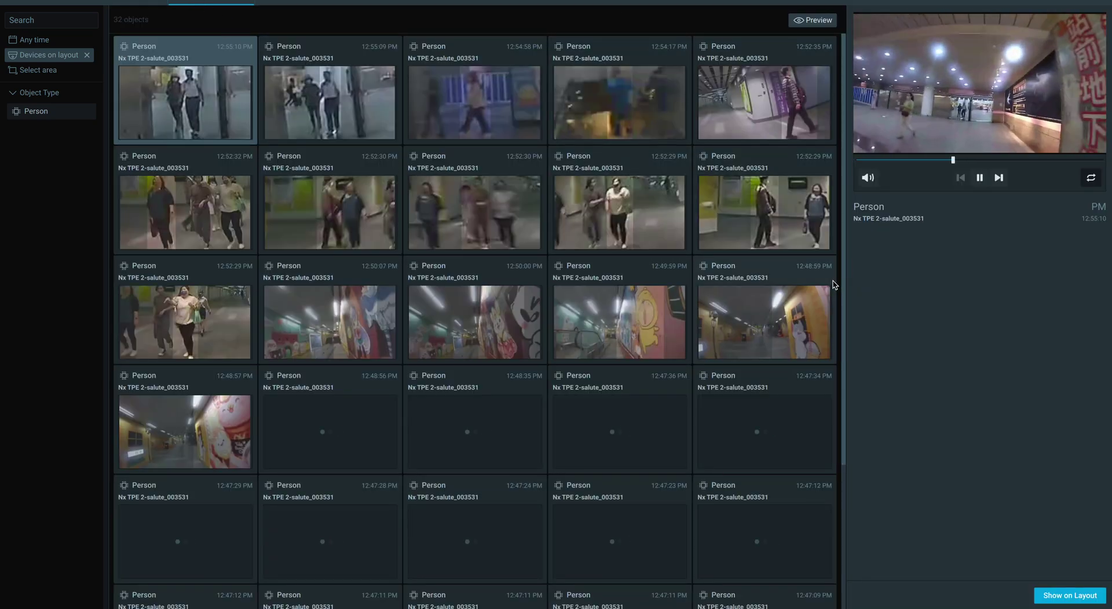
Preview the 12:48:35, 12:46:22, 12:52:32 and 12:52:35 Person detections, then close the advanced search
click(475, 431)
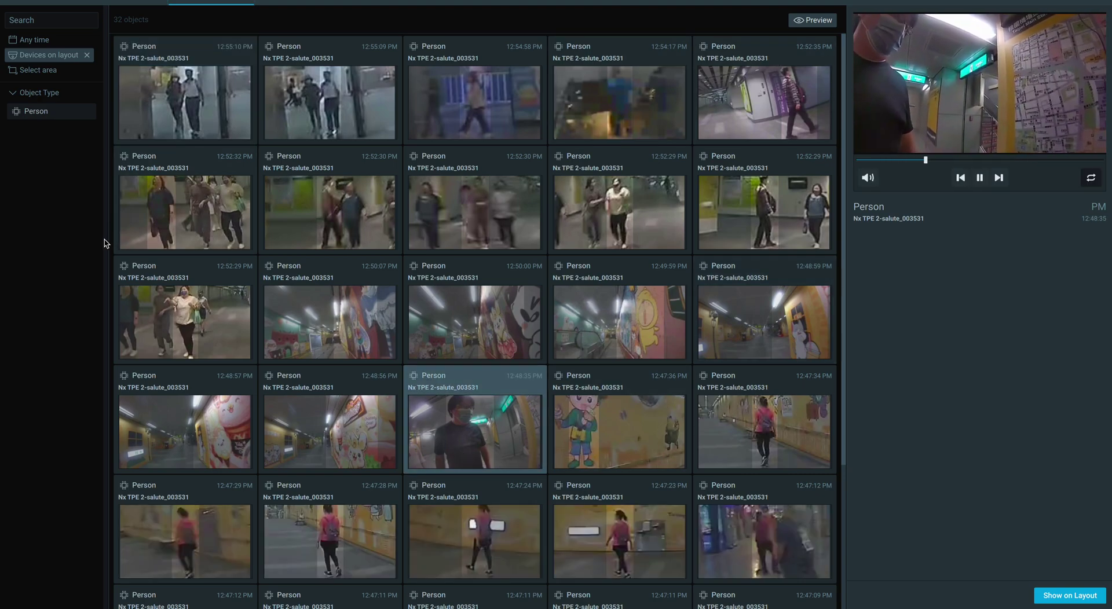
drag(109, 244, 186, 244)
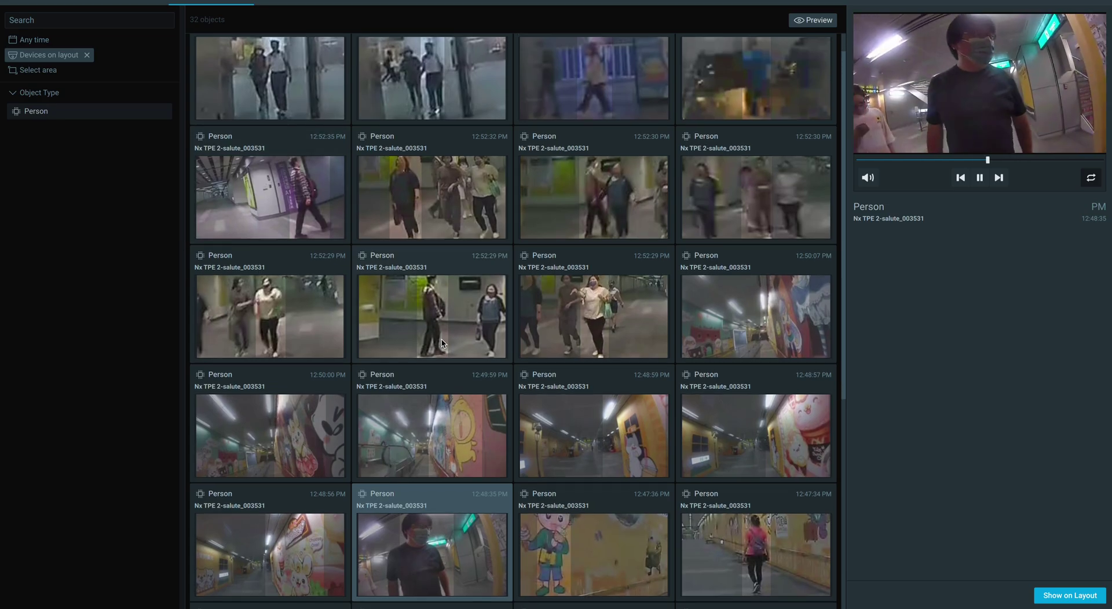
scroll(443, 344, down, 2)
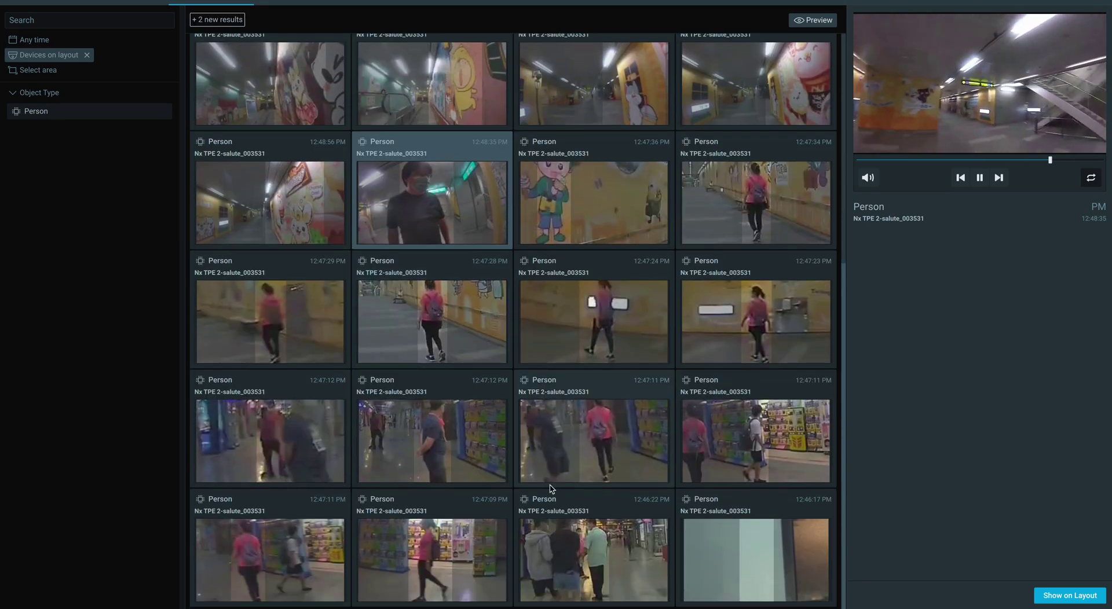
click(587, 541)
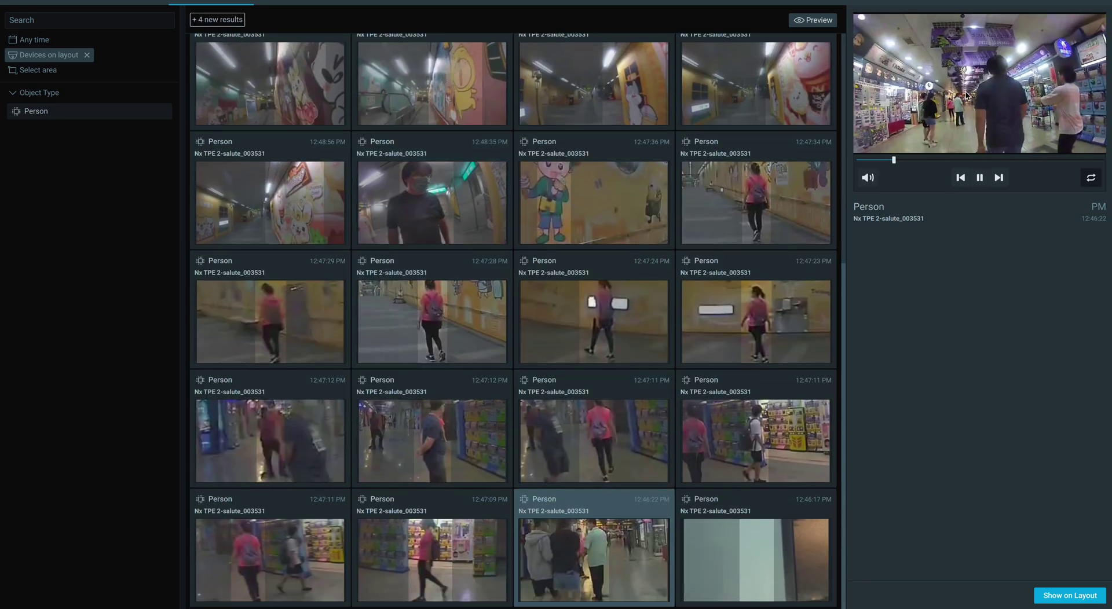
scroll(555, 208, up, 6)
click(443, 233)
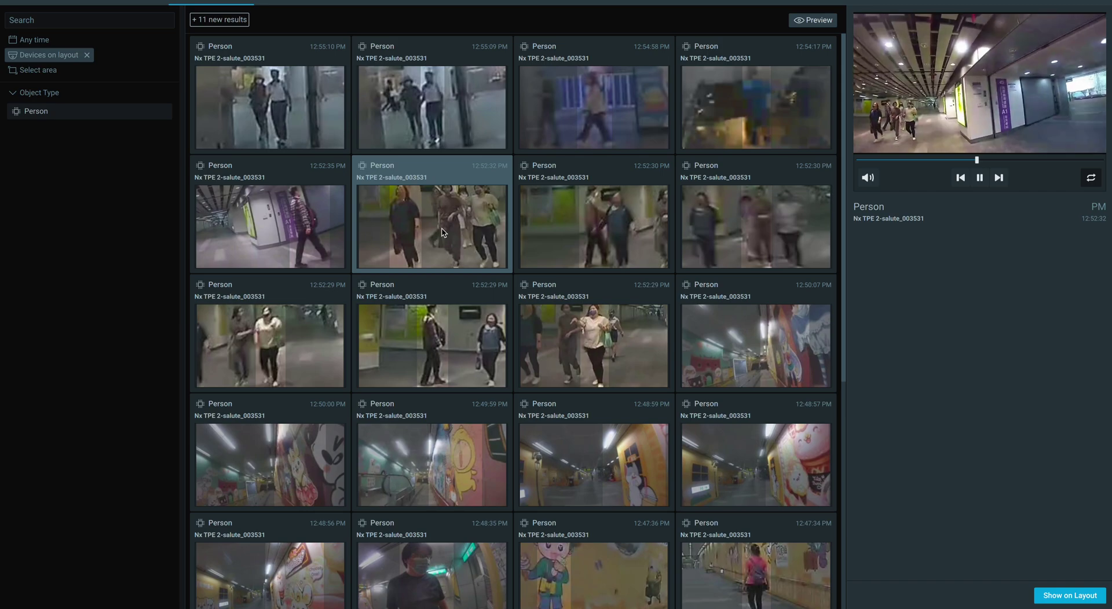
click(283, 221)
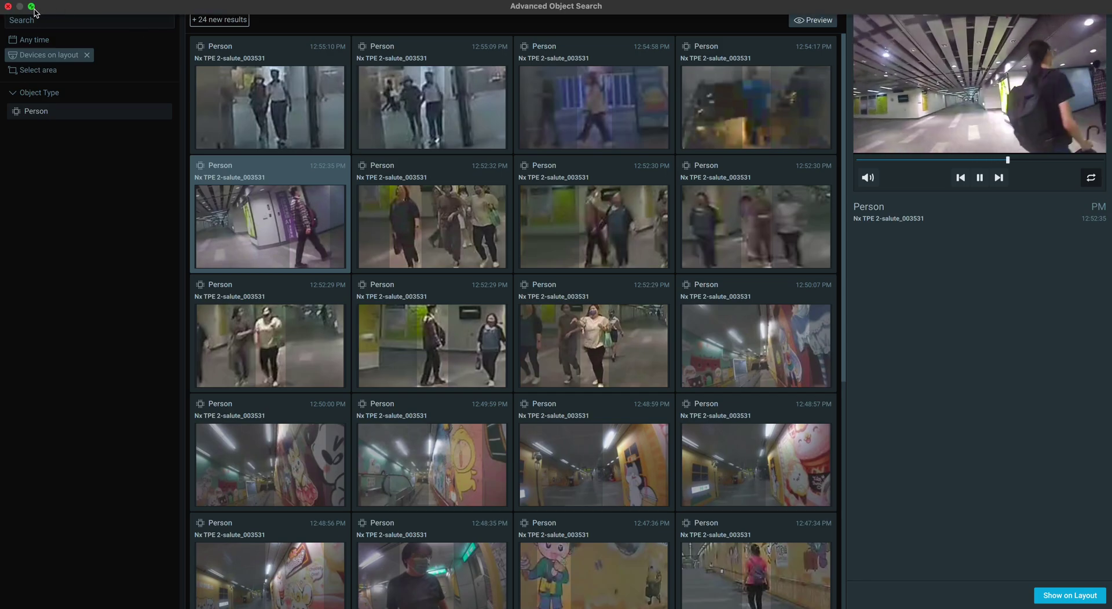
click(8, 7)
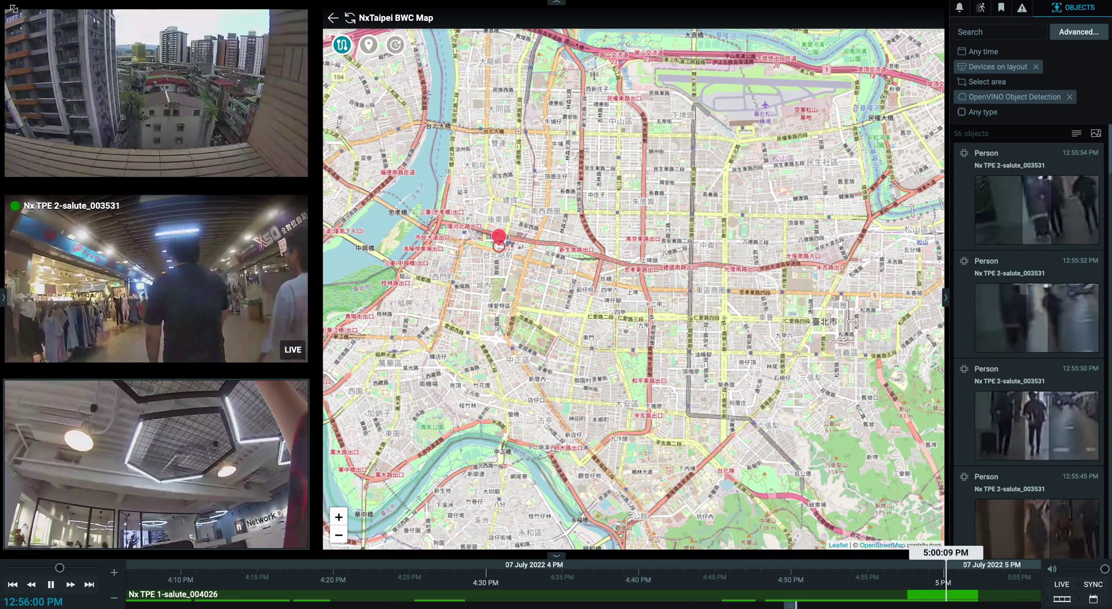
Enlarge Nx TPE 1-salute_004026, play from ~4:59 PM, and fit the Taipei map to both pins
double_click(193, 277)
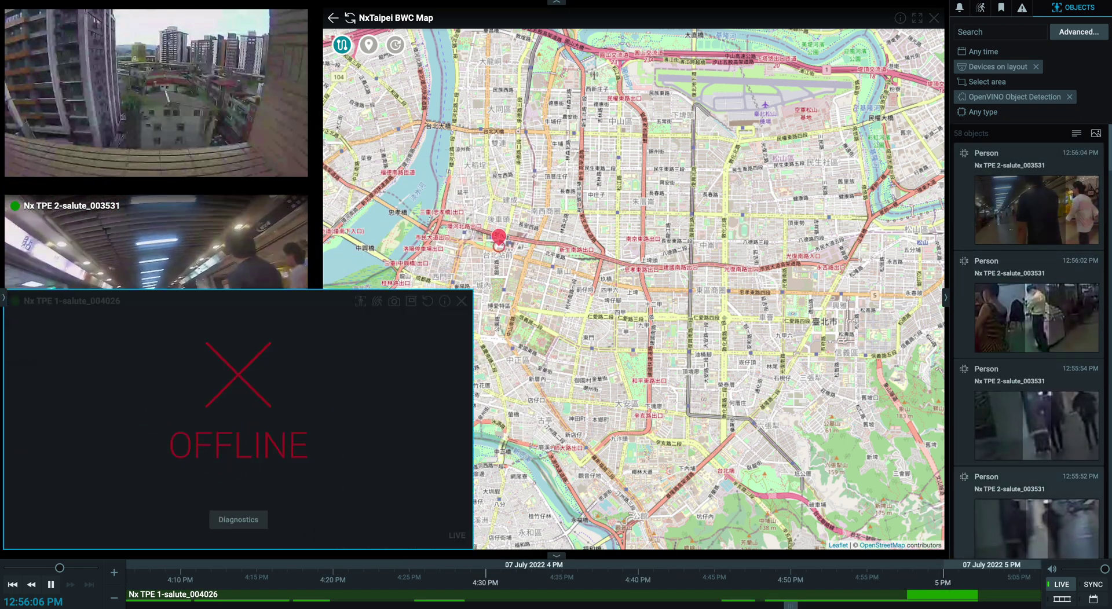
click(938, 601)
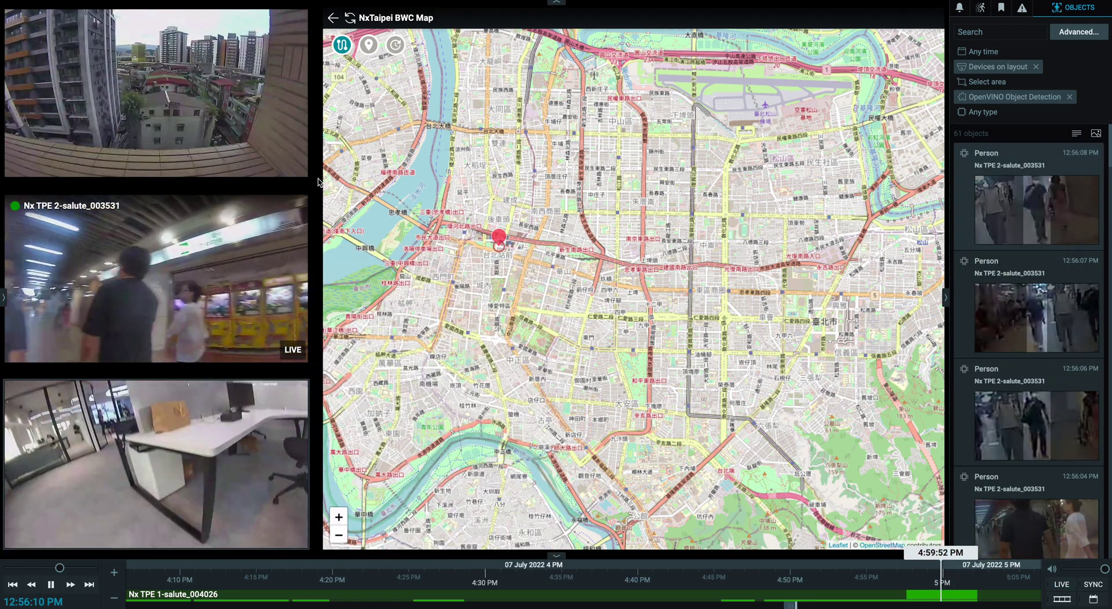
scroll(603, 255, down, 1)
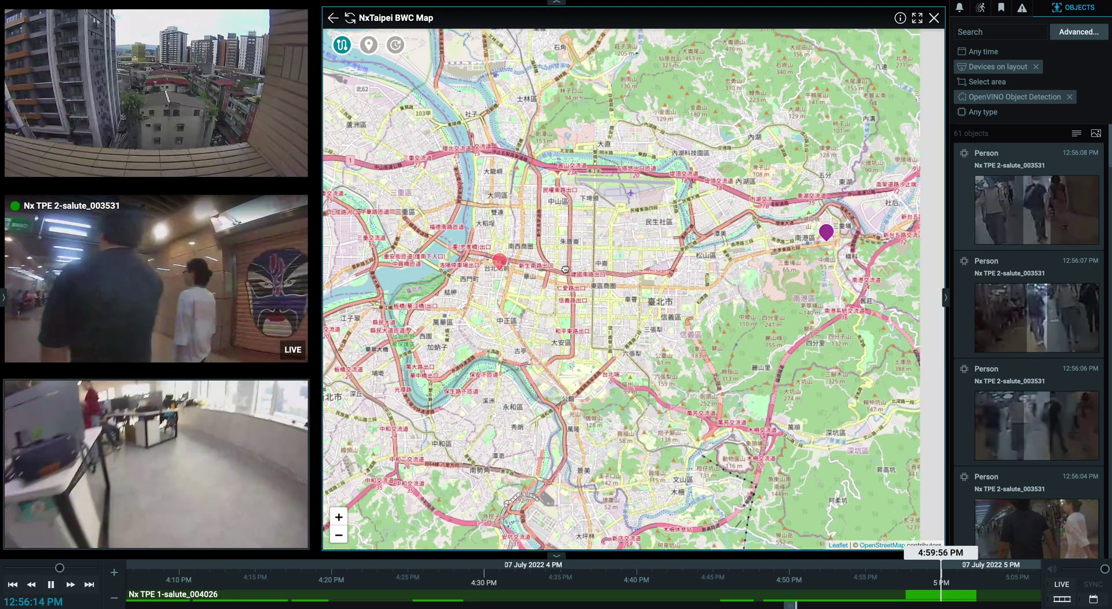
drag(691, 249, 620, 267)
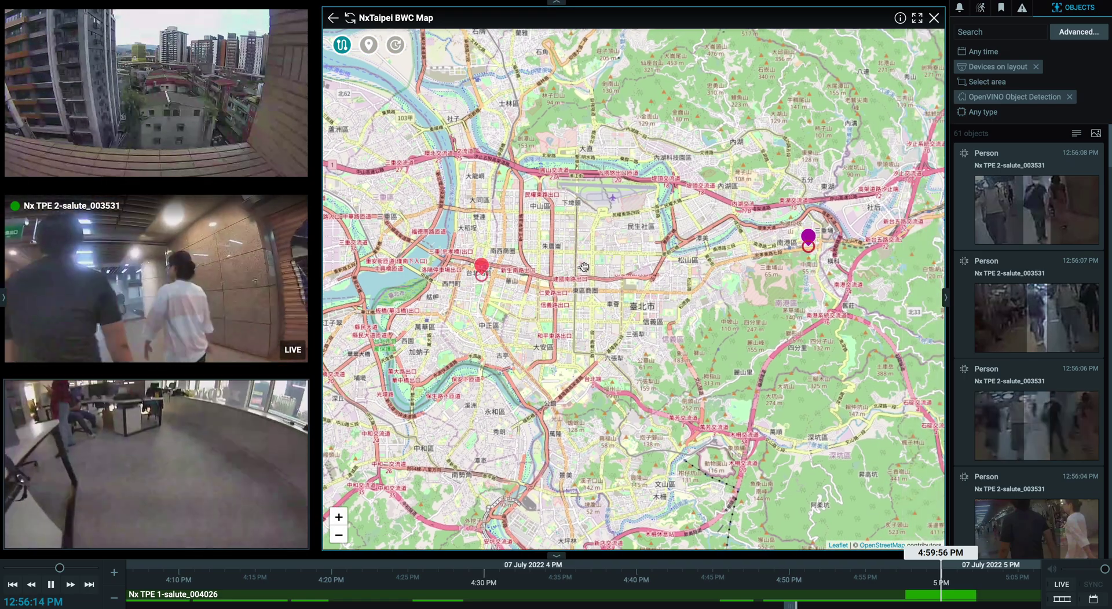